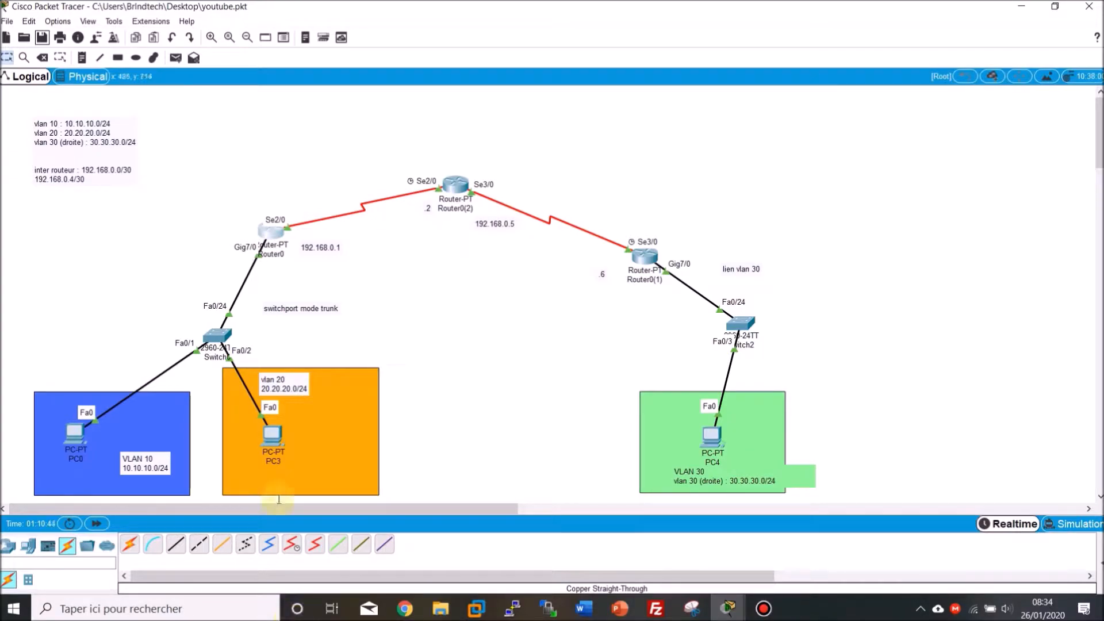
Move Router0(2) higher in the topology and reposition the .2, 192.168.0.5, .6 and "lien vlan 30" labels near their links
left_click_drag(463, 184, 469, 150)
left_click_drag(427, 205, 424, 183)
left_click_drag(495, 224, 487, 201)
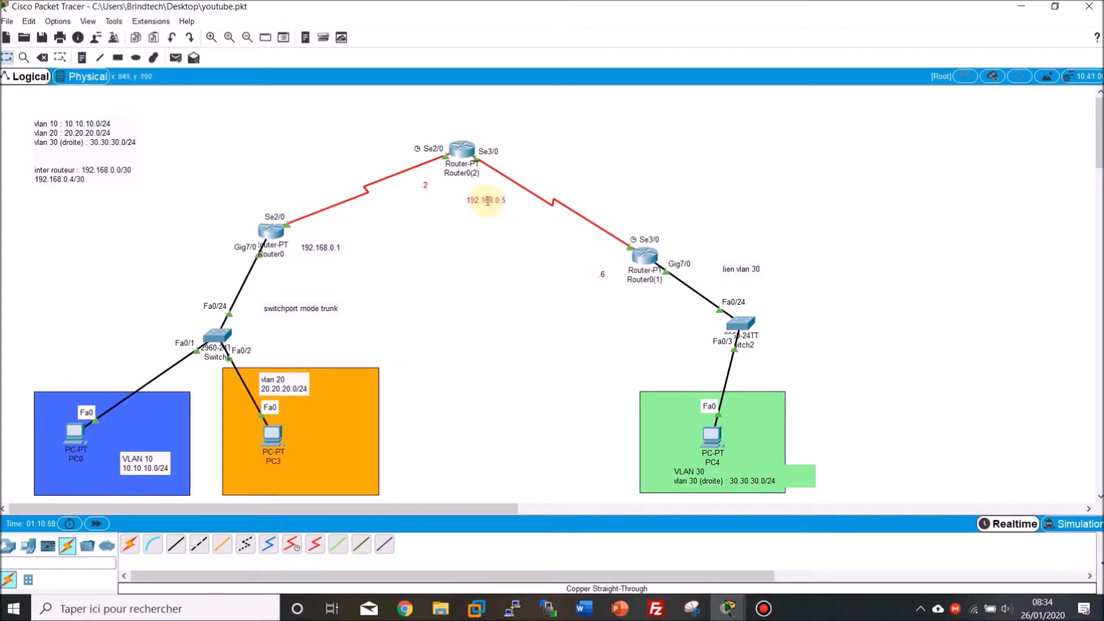
left_click_drag(600, 272, 612, 254)
left_click(751, 262)
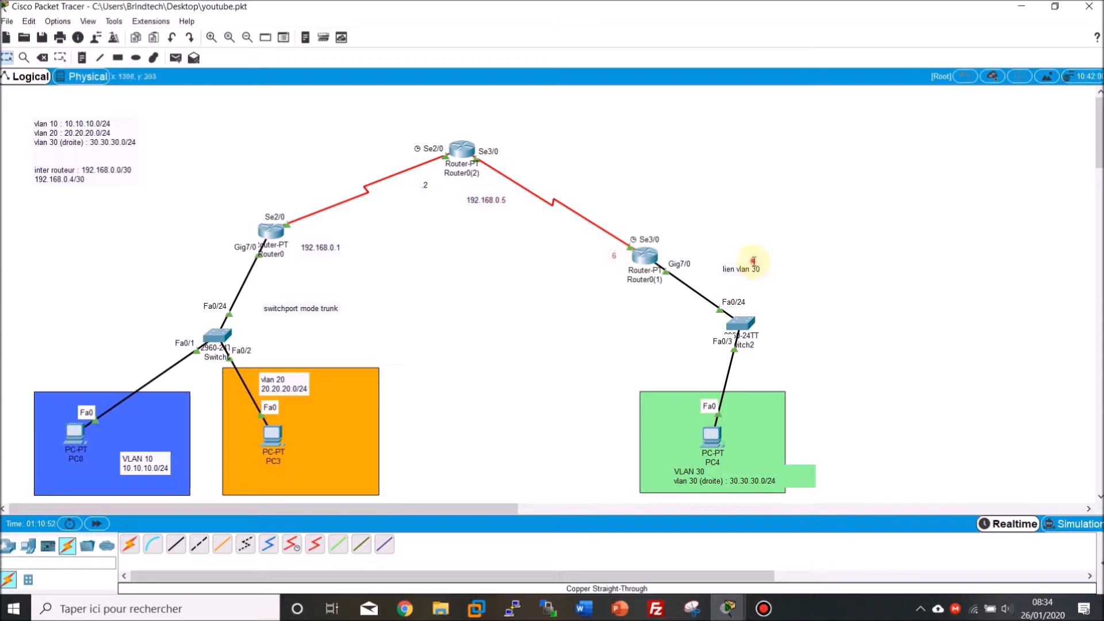
left_click_drag(745, 267, 758, 260)
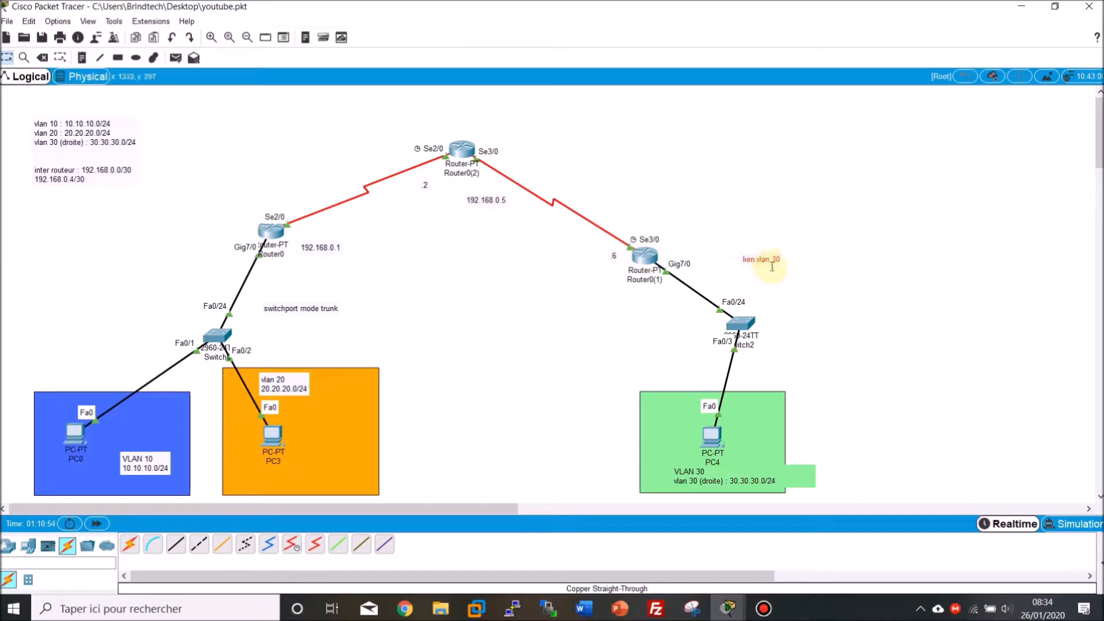
Interrupt the running command in PC4's command prompt, review its ping history and close the PC4 window
left_click(712, 438)
left_click_drag(561, 249, 743, 142)
key("ctrl+c")
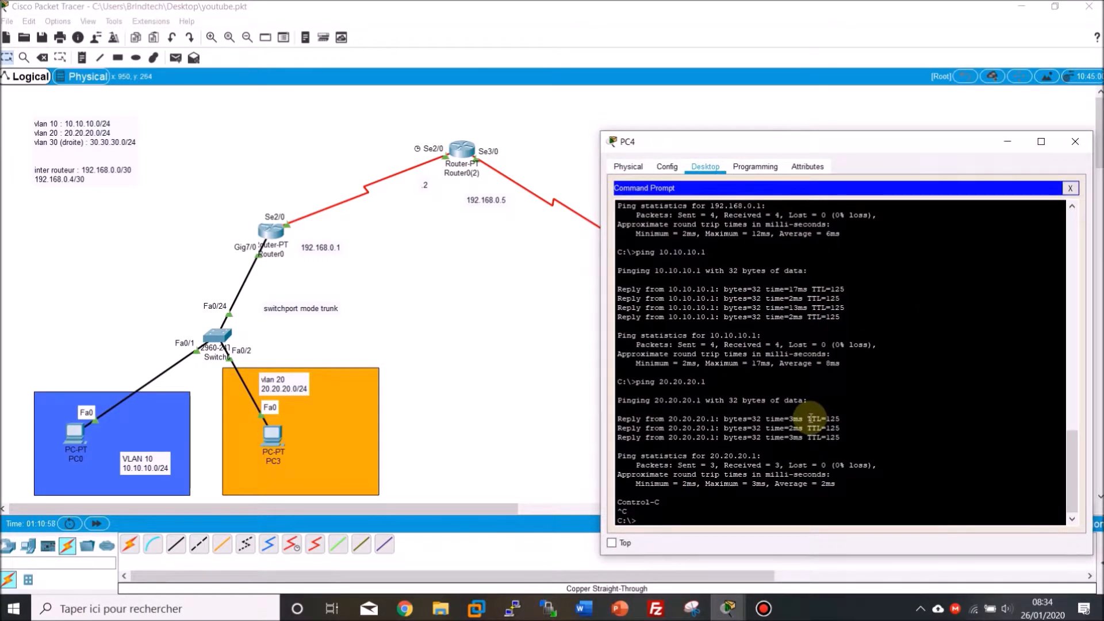
left_click(1070, 188)
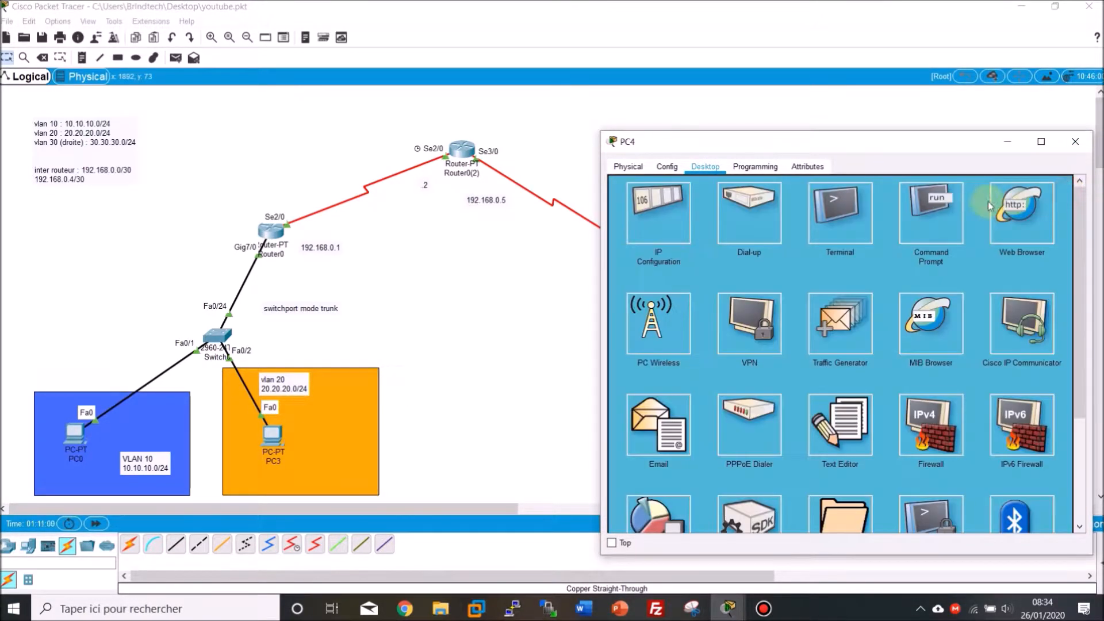
left_click(954, 216)
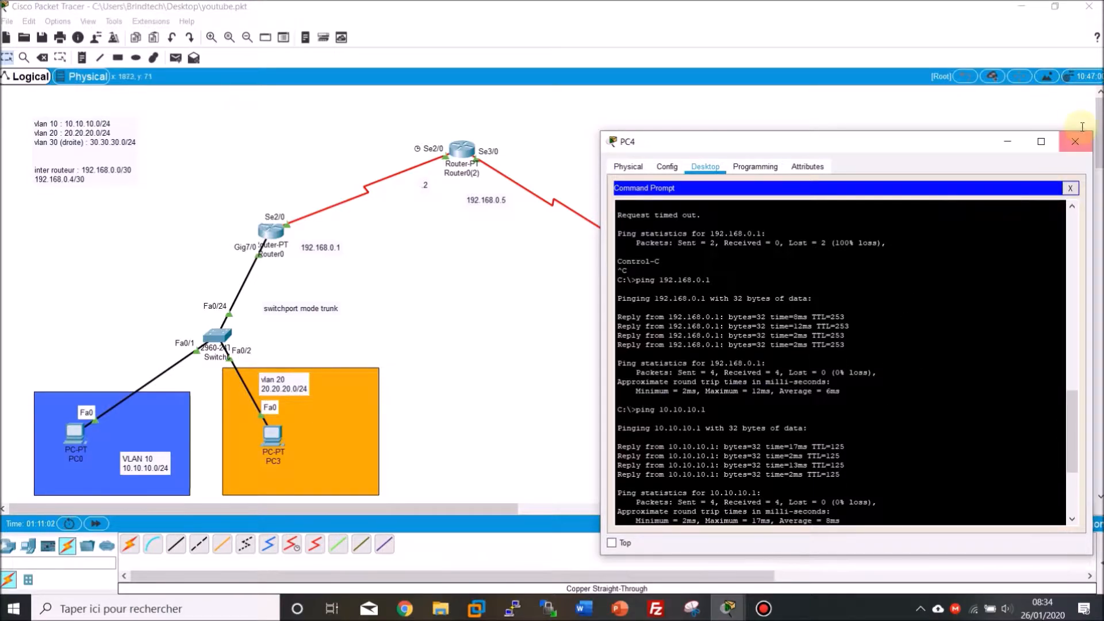
left_click(1062, 144)
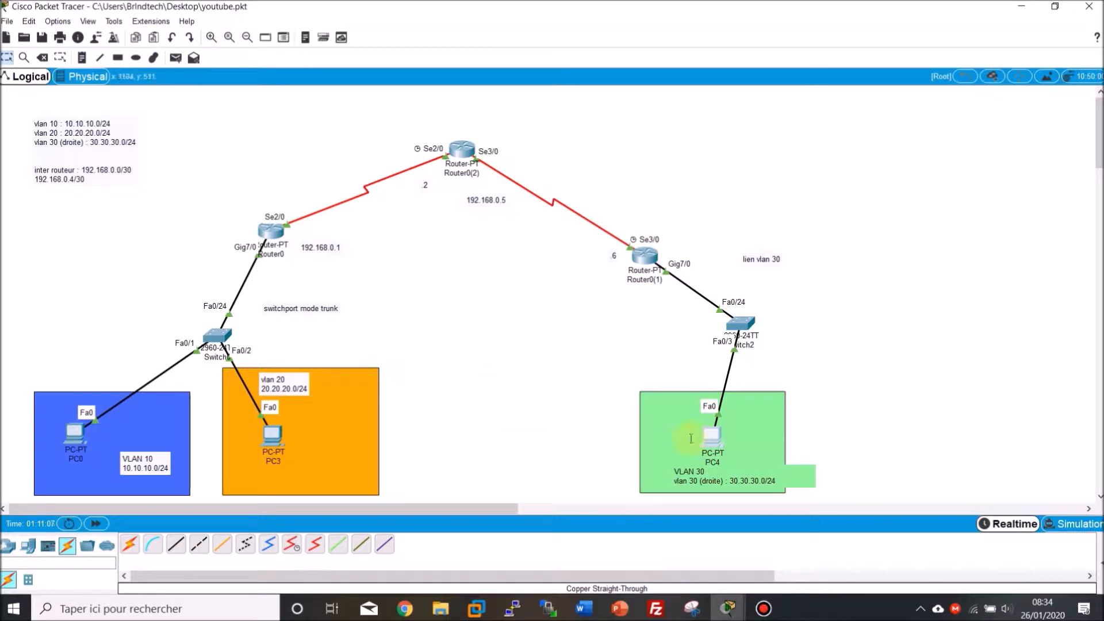
Ping the gateway 20.20.20.254 from PC3's command prompt
left_click(272, 435)
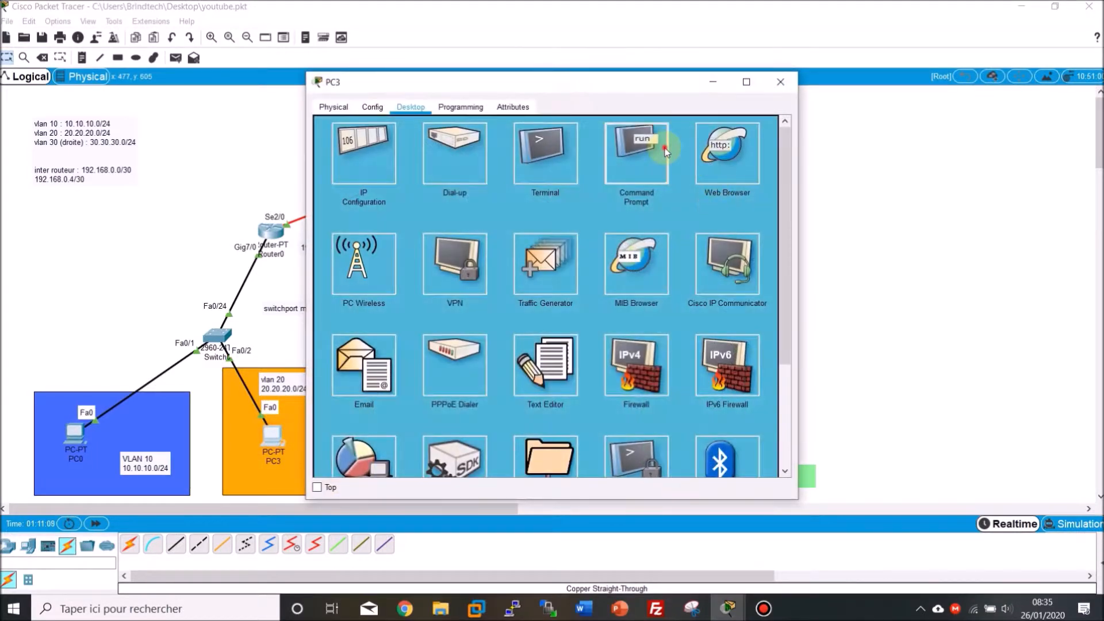
left_click(636, 154)
left_click_drag(493, 86, 781, 105)
left_click_drag(891, 119, 1026, 127)
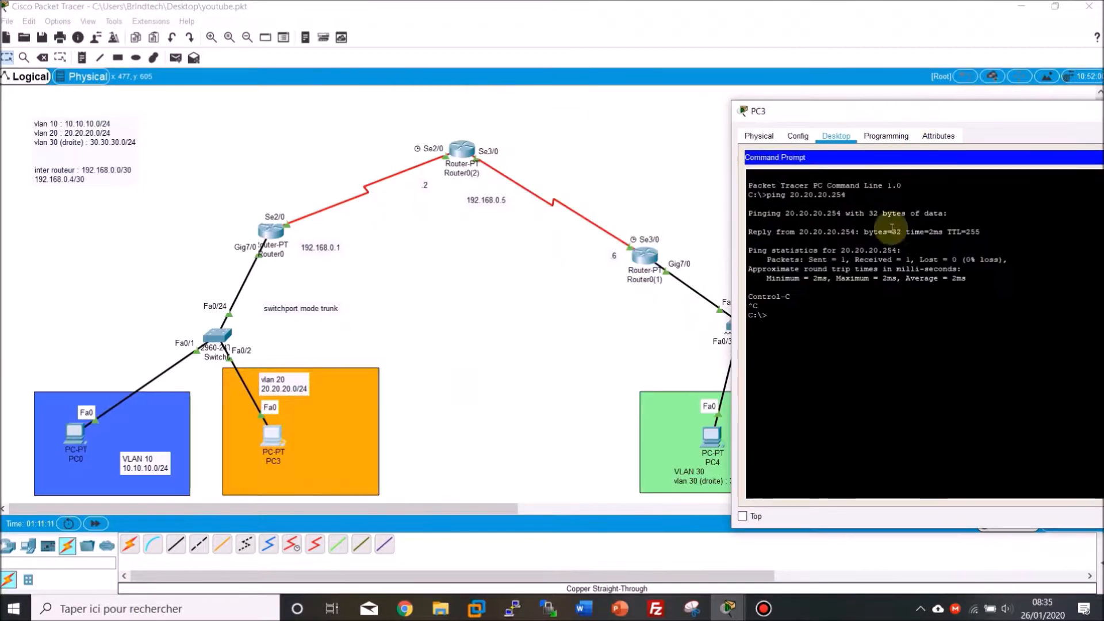
key("Up")
key("Return")
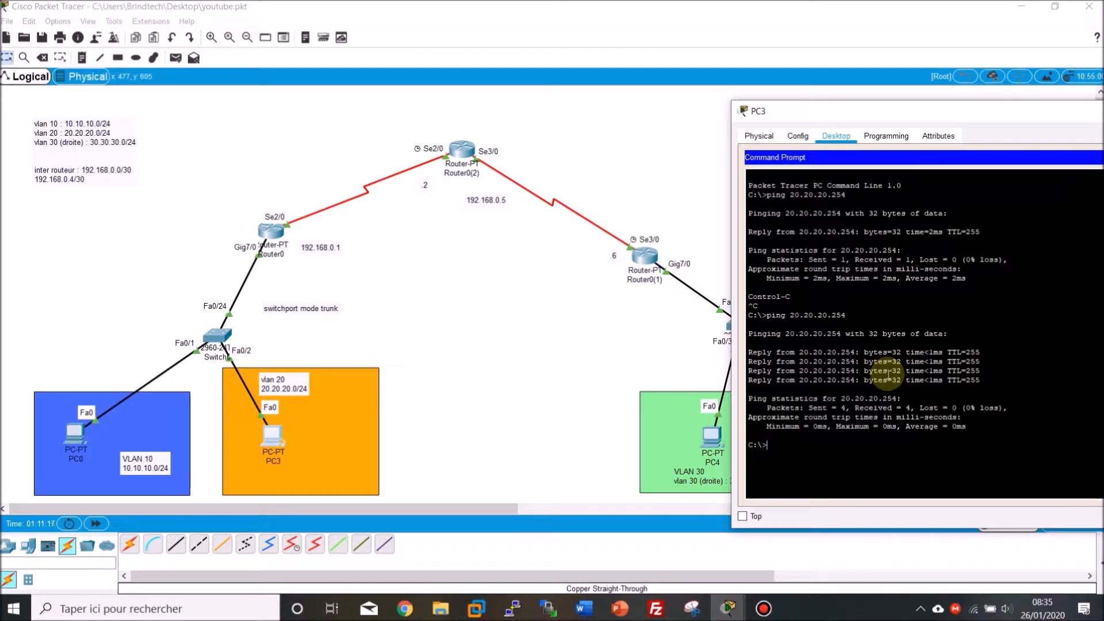
Ping 30.30.30.1 from PC3 to test reachability of VLAN 30, and close the PC3 window
left_click_drag(963, 115, 375, 138)
key("Up")
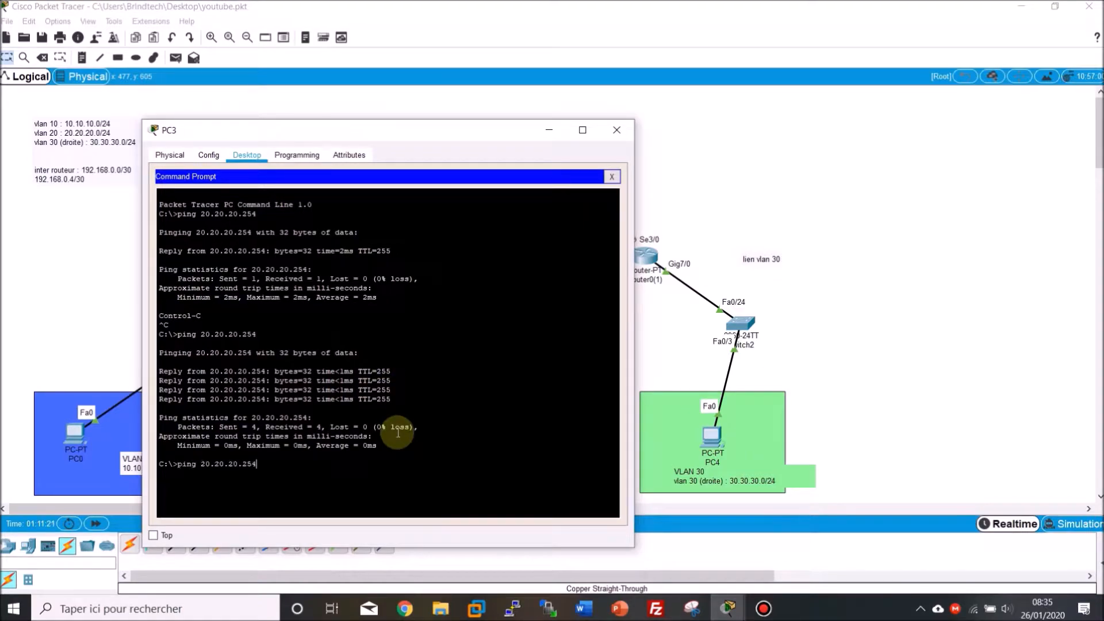
key("BackSpace")
key("BackSpace")
key("BackSpace")
key("BackSpace")
key("BackSpace")
key("BackSpace")
key("BackSpace")
key("BackSpace")
key("BackSpace")
key("BackSpace")
type("30.30.30.1")
key("Return")
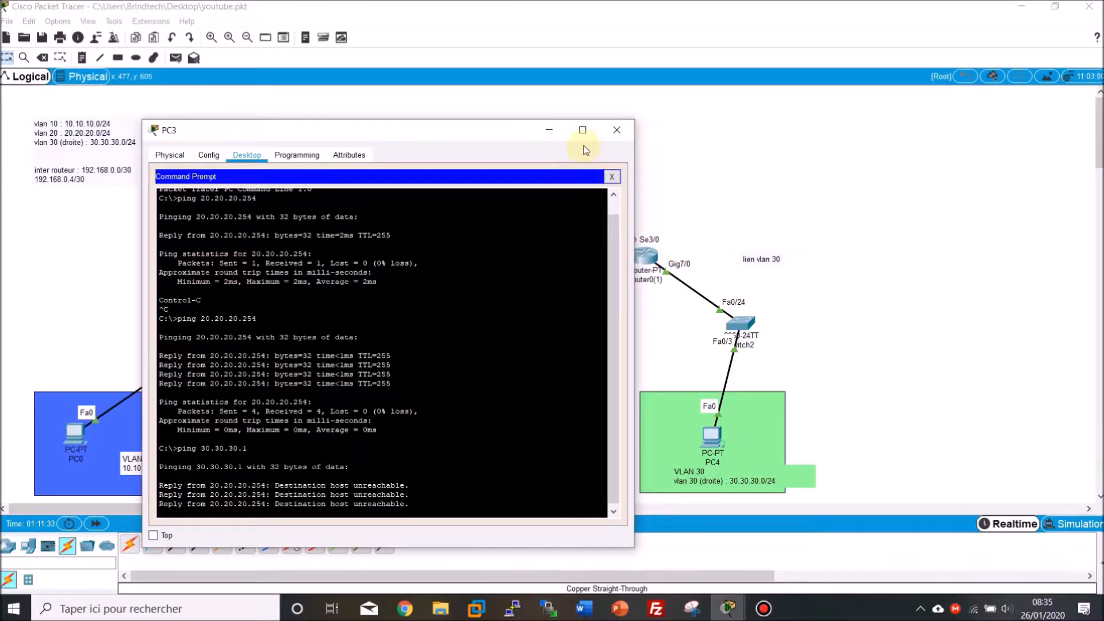
left_click(613, 133)
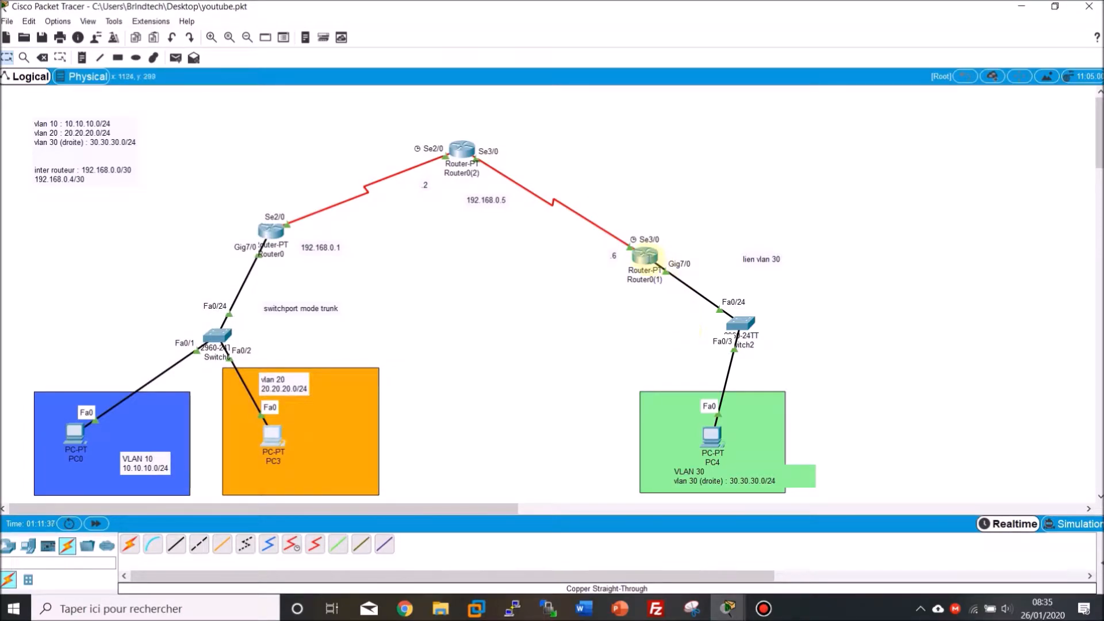
Open the command line of Router0(1) and enter global configuration mode from the terminal
left_click(645, 256)
double_click(913, 137)
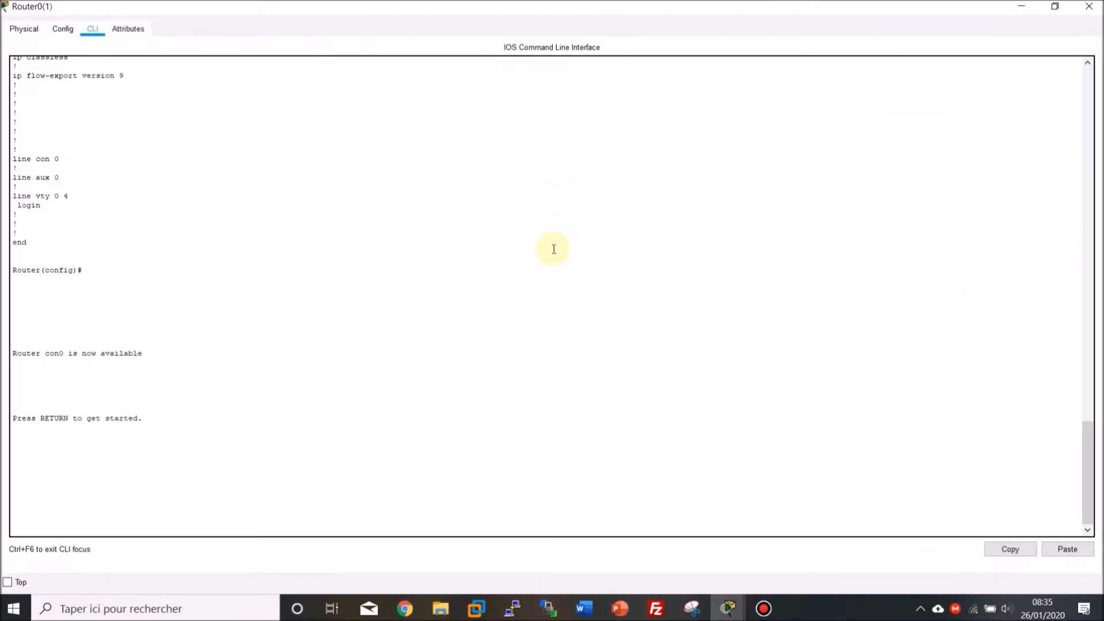
type("en")
key("Return")
type("conf")
key("Return")
key("Return")
key("Return")
Display the full running configuration of Router0(1) with "do sh run" to examine its interface addresses
type("do sh run")
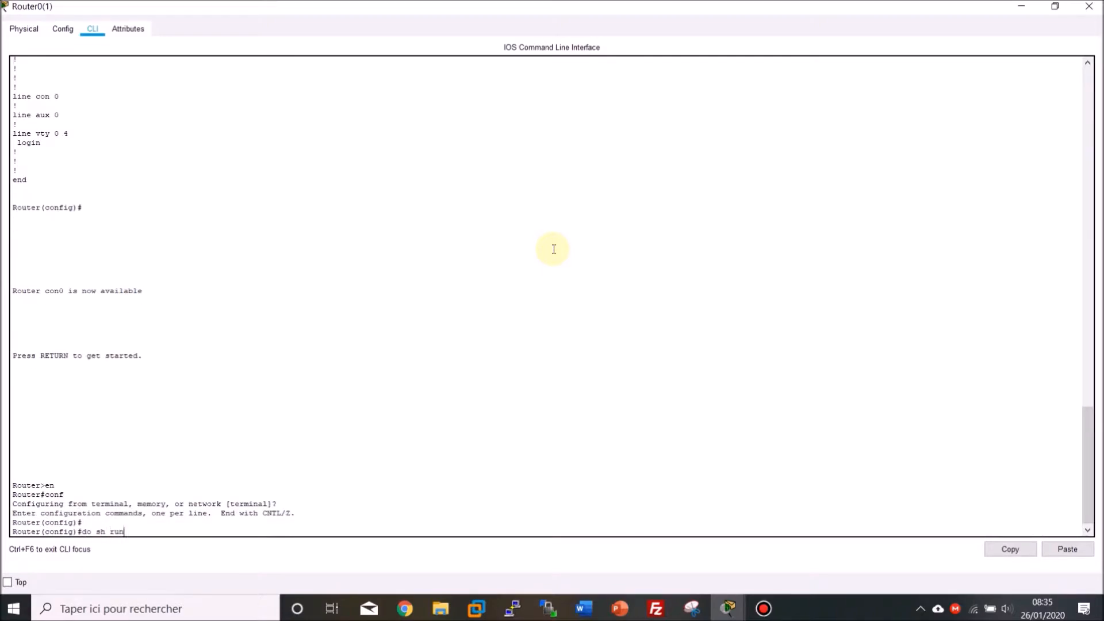
key("Return")
key("space")
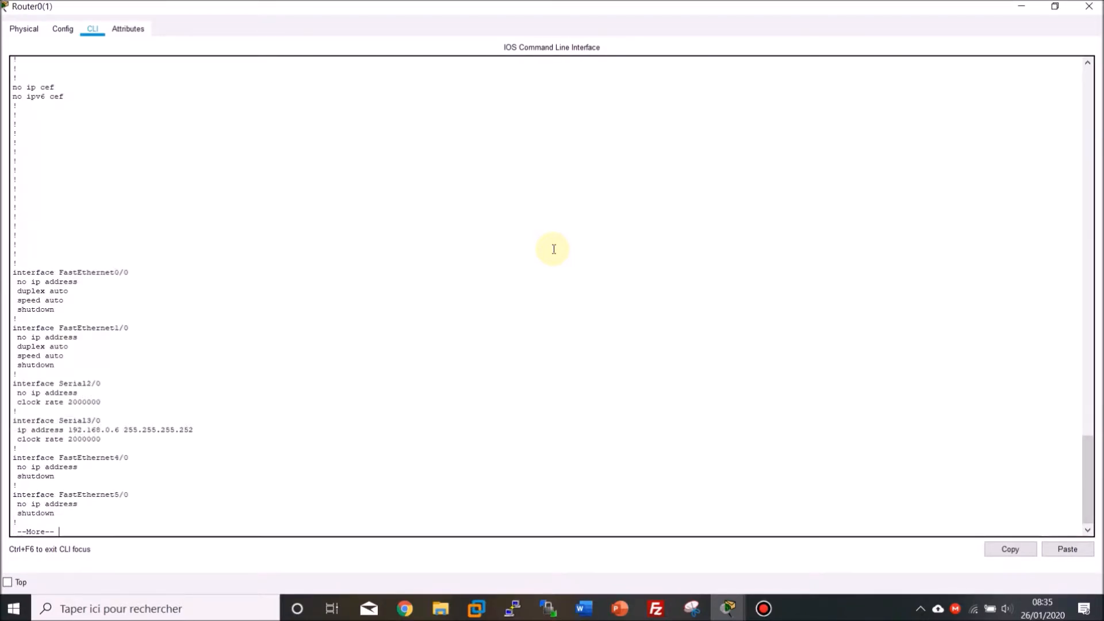
key("space")
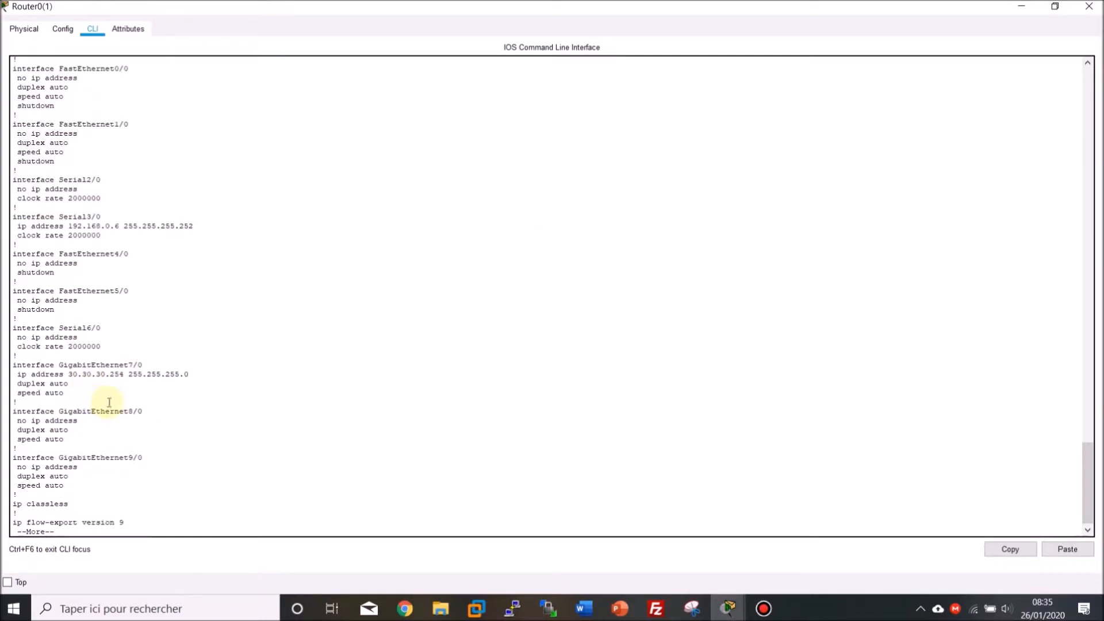
key("space")
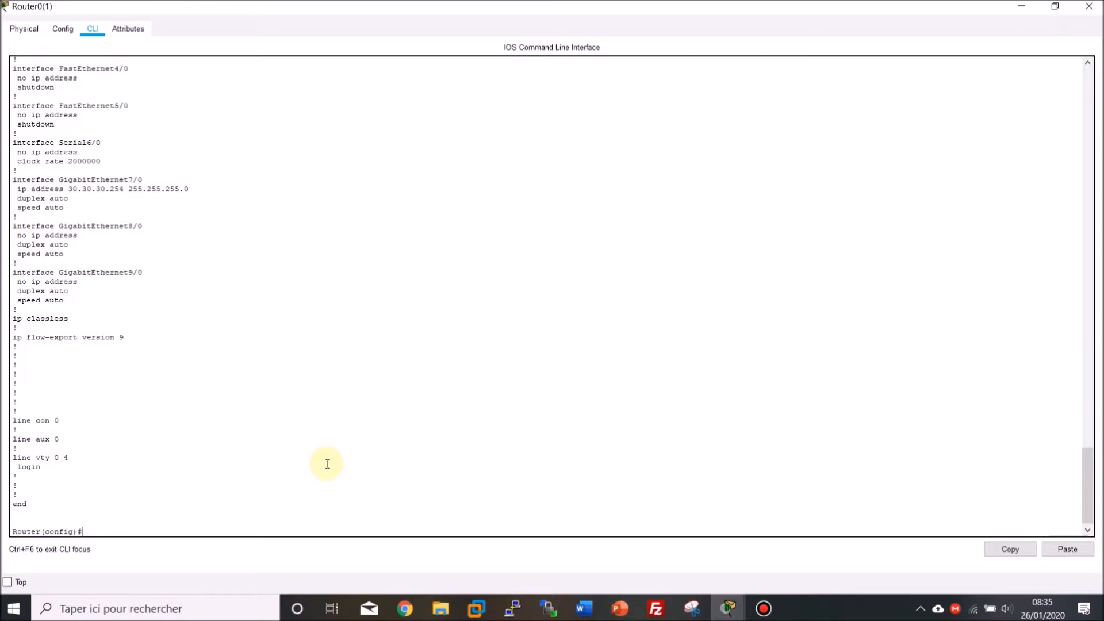
Place the router window beside the topology and display the routing table of Router0(1) with "do show ip route"
left_click(1052, 8)
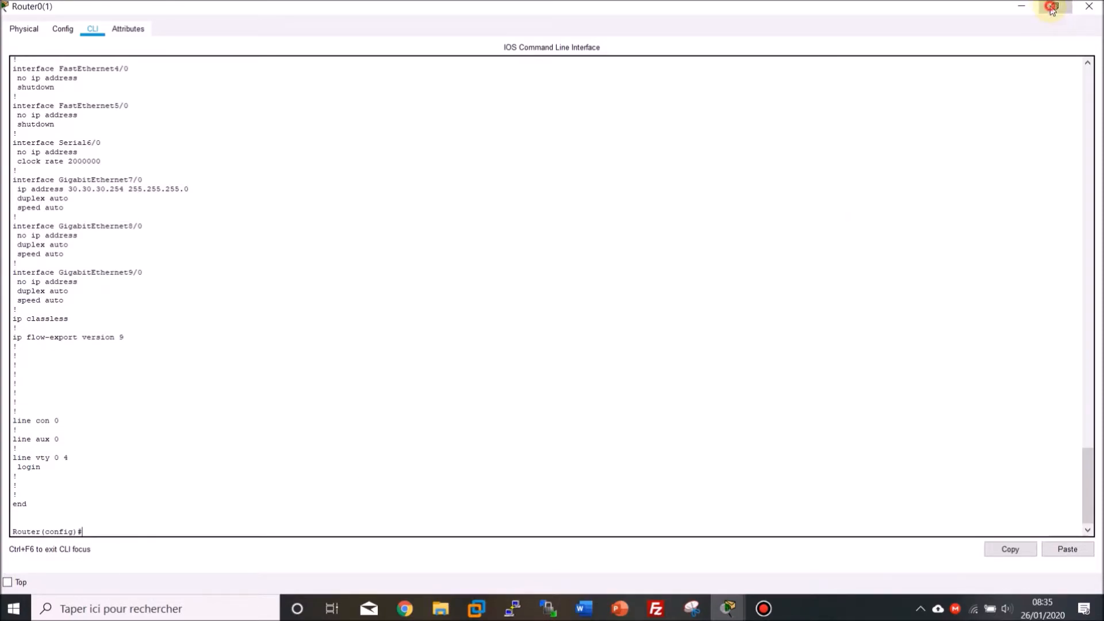
left_click_drag(883, 140, 835, 107)
scroll(897, 299, "down", 10)
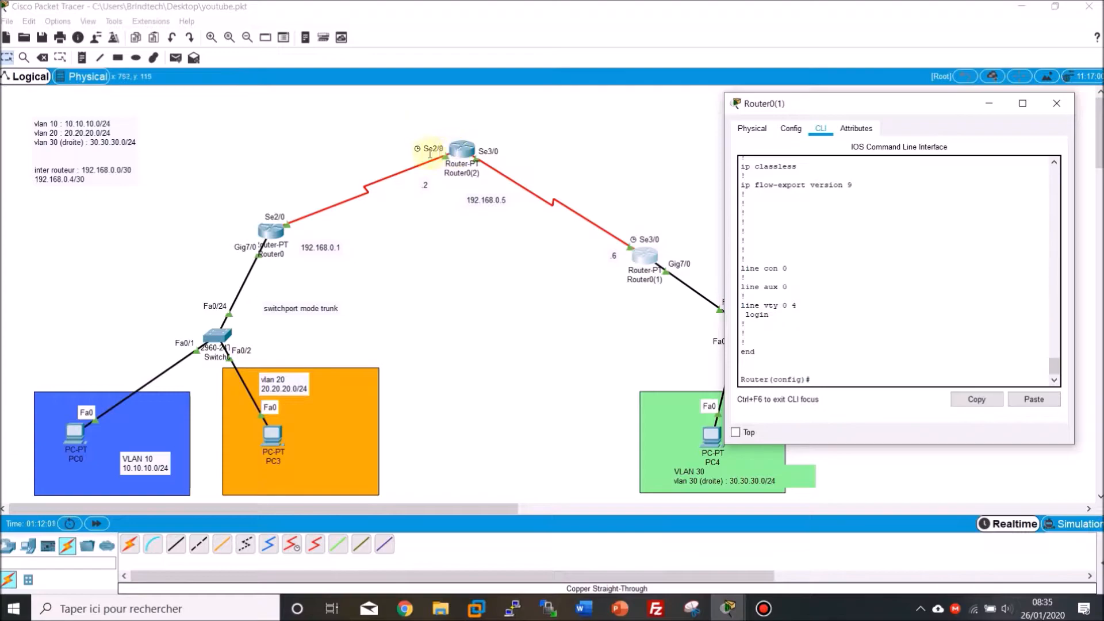
type("do show ip route")
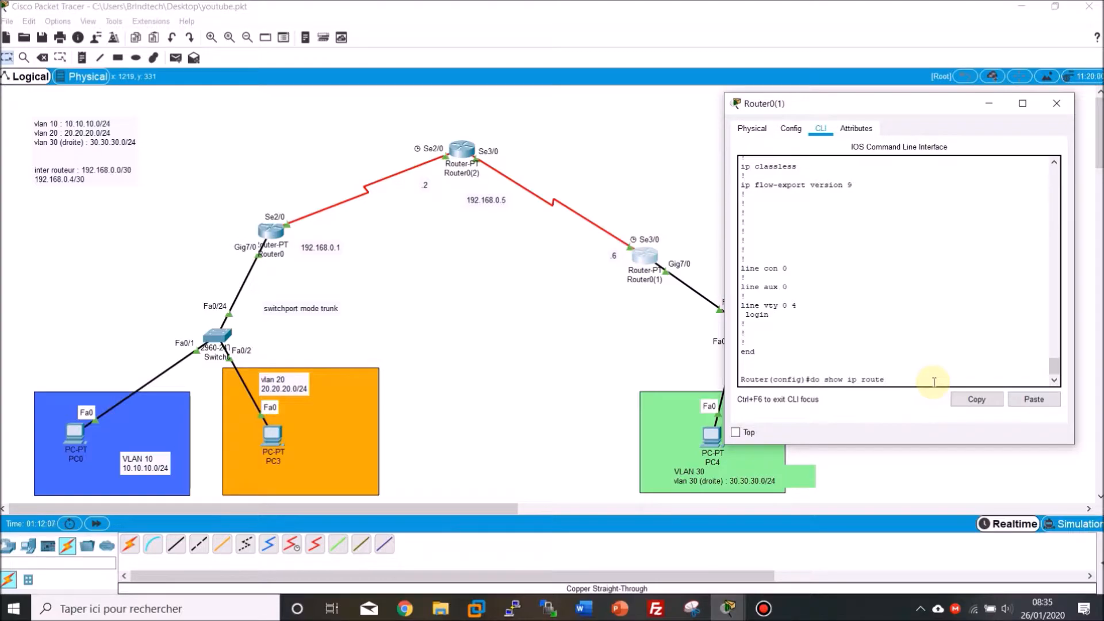
key("Return")
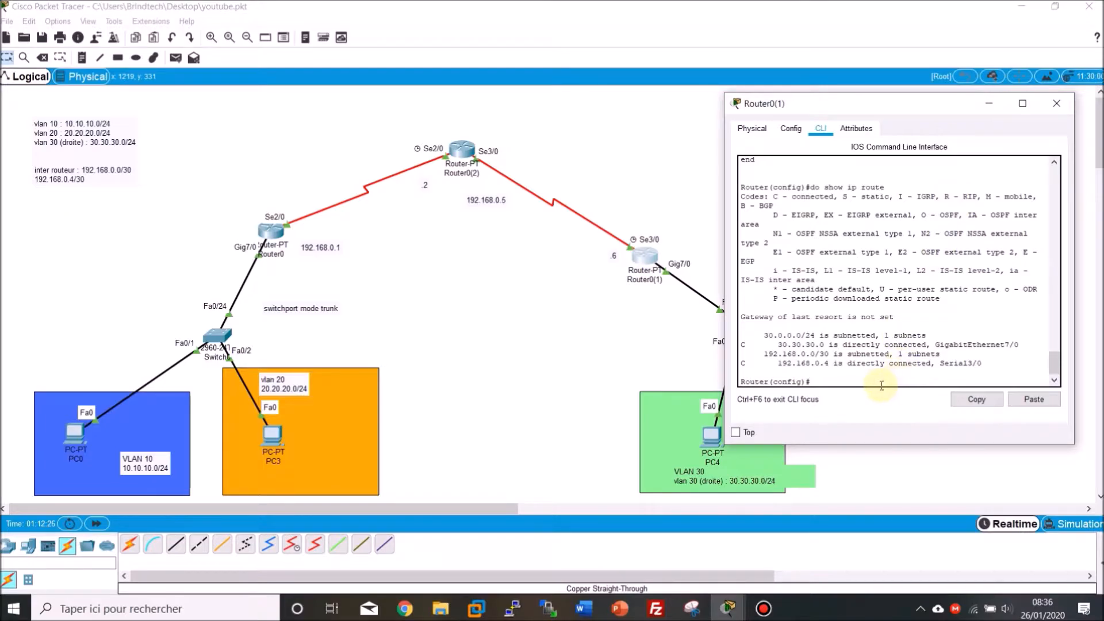
Enable RIP routing on Router0(1) and set it to version 2
left_click_drag(835, 109, 757, 120)
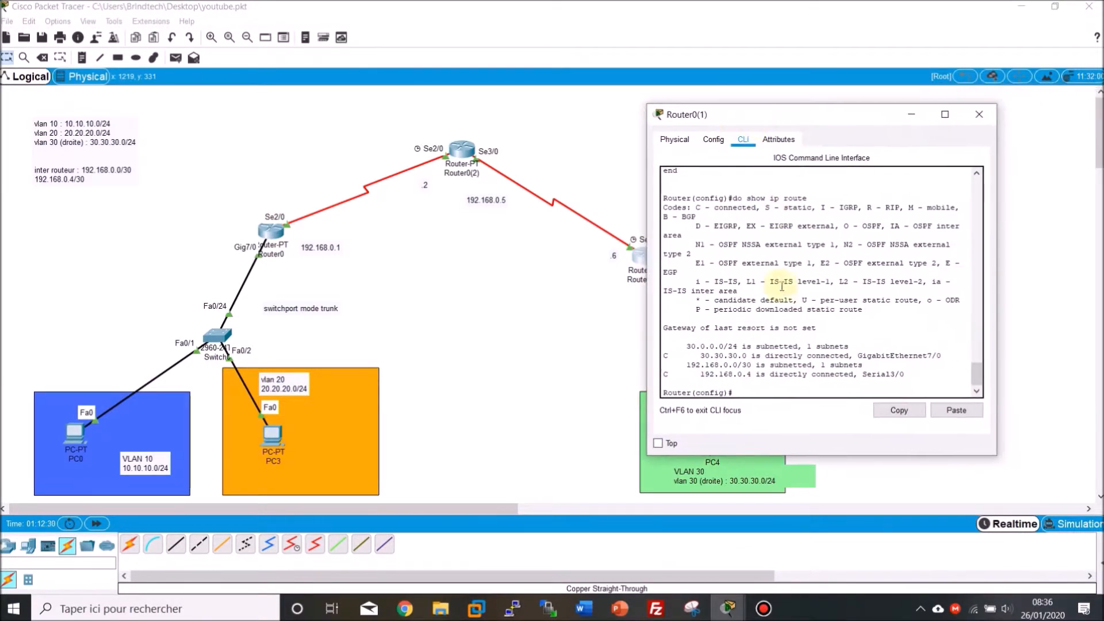
type("router rip")
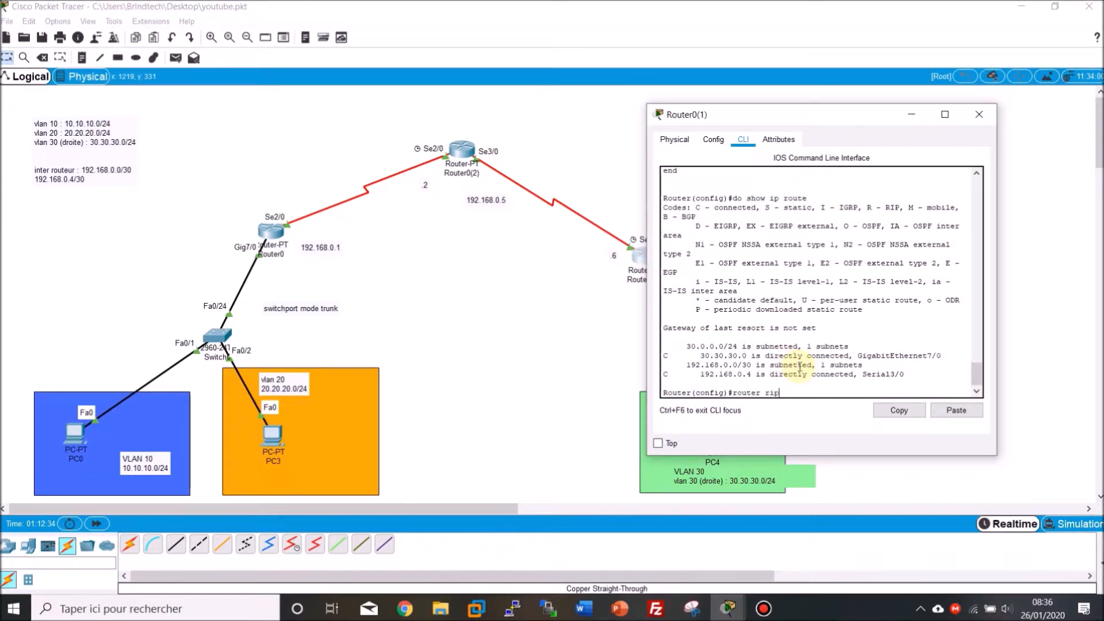
key("Return")
key("Return")
type("ve")
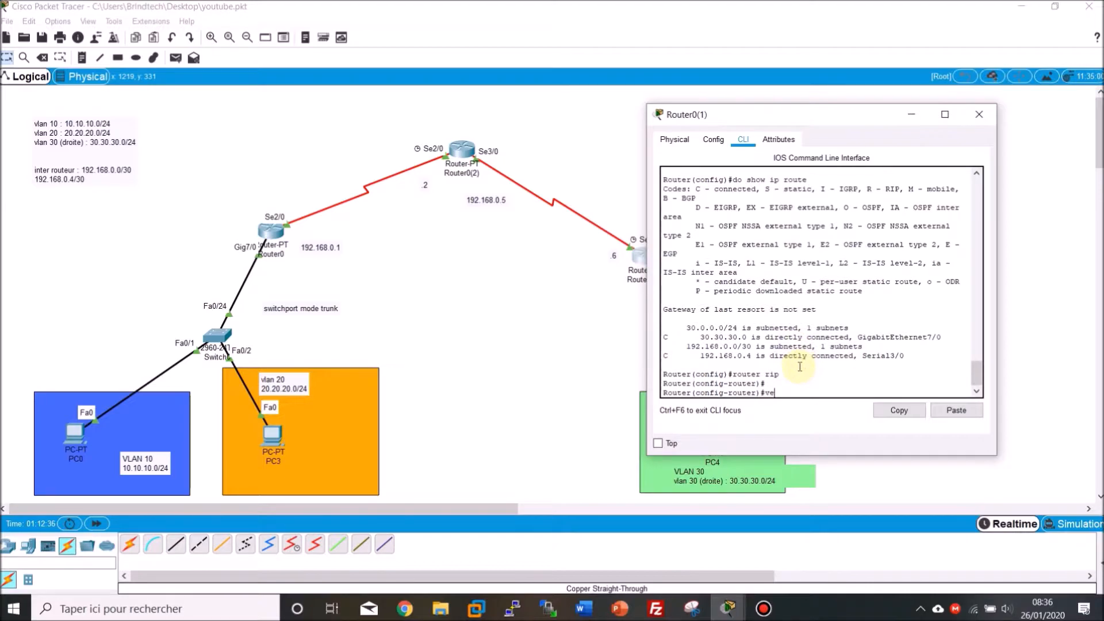
type("rsi")
key("Tab")
type("2")
key("Return")
key("Return")
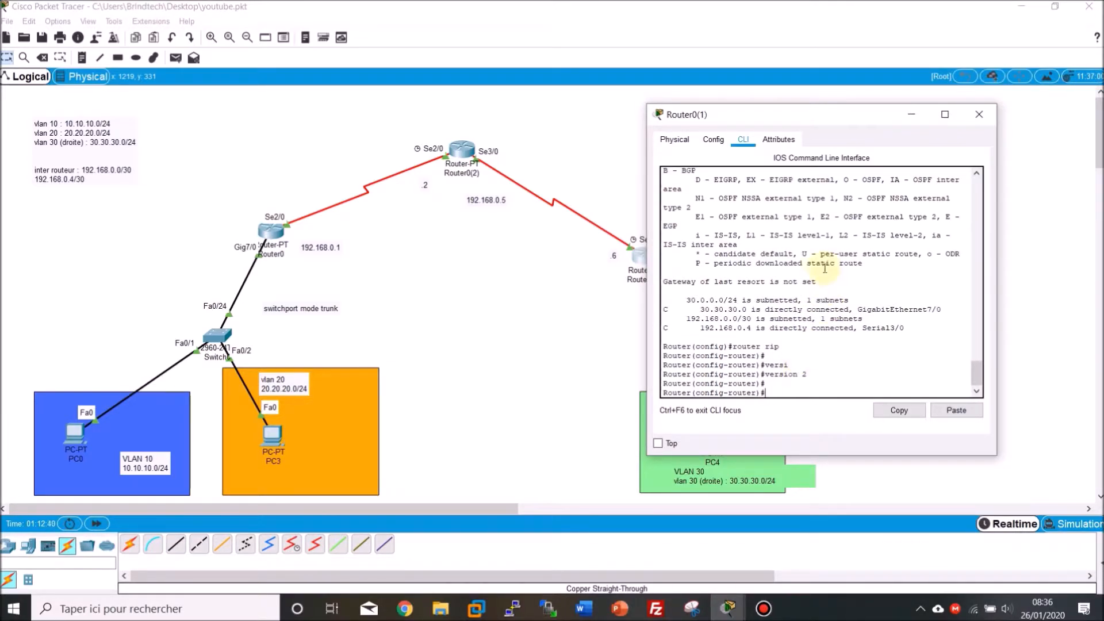
Add the directly connected network 30.30.30.0 to RIP on Router0(1)
left_click_drag(786, 124, 295, 143)
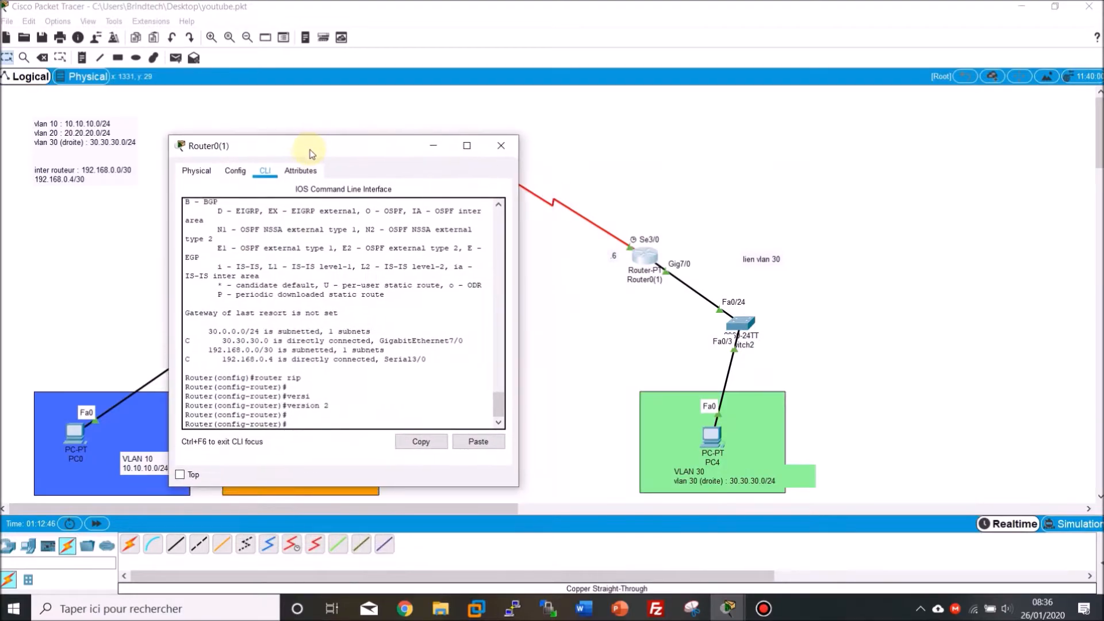
type("net")
key("Tab")
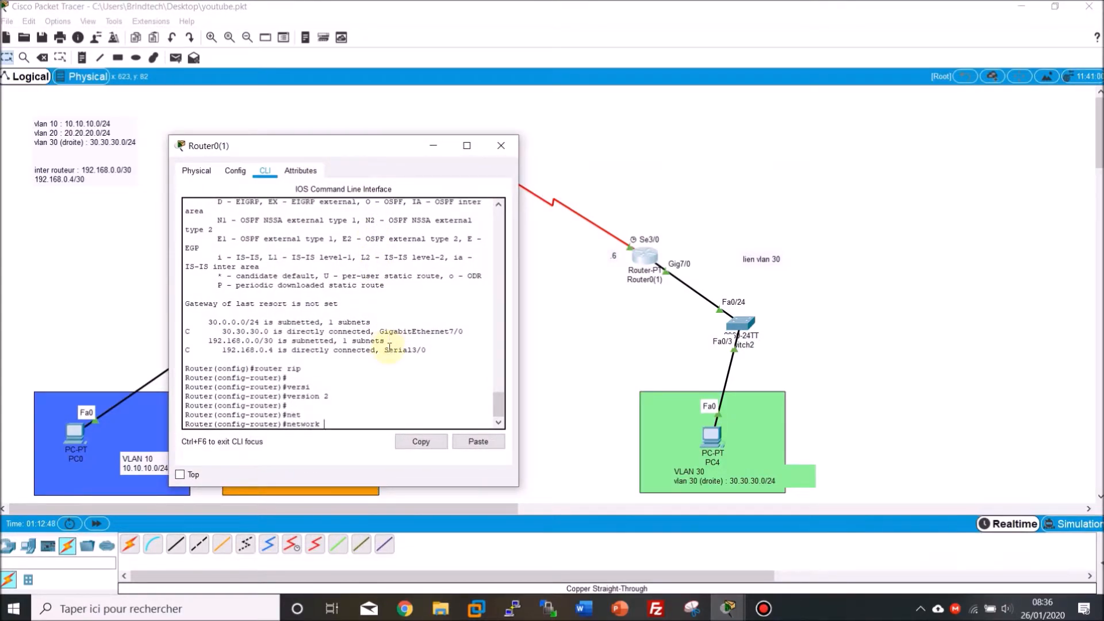
type("30.30.30.0")
key("Return")
Add the inter-router network 192.168.0.4 to RIP on Router0(1)
key("Up")
key("BackSpace")
key("BackSpace")
key("BackSpace")
key("BackSpace")
key("BackSpace")
key("BackSpace")
key("BackSpace")
key("BackSpace")
key("BackSpace")
type("192.168.0.4")
left_click_drag(374, 145, 244, 125)
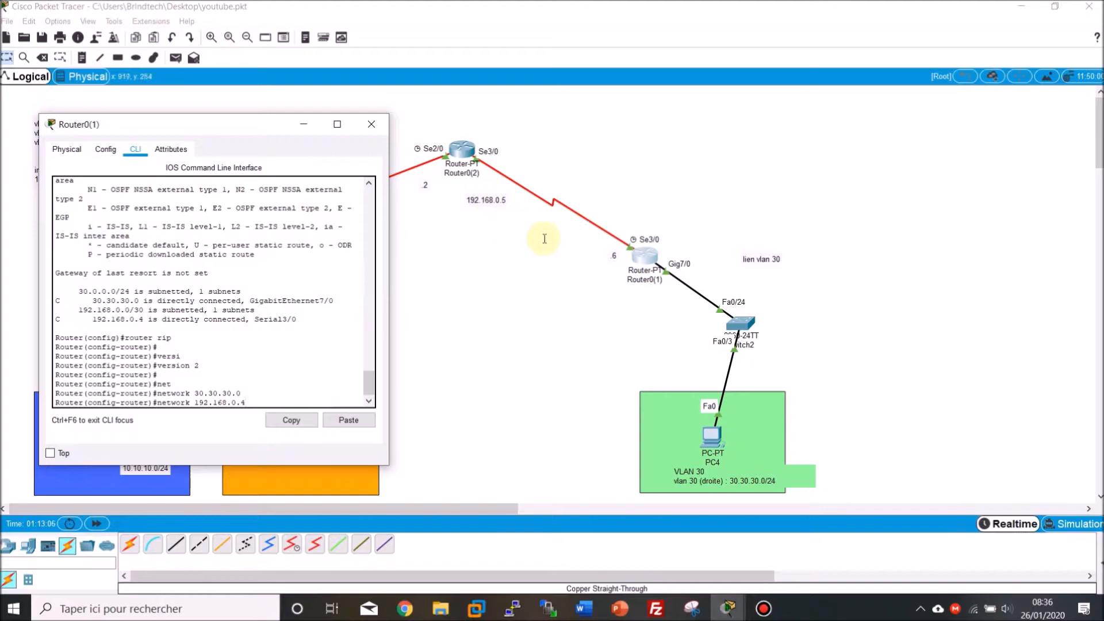
left_click_drag(246, 127, 404, 122)
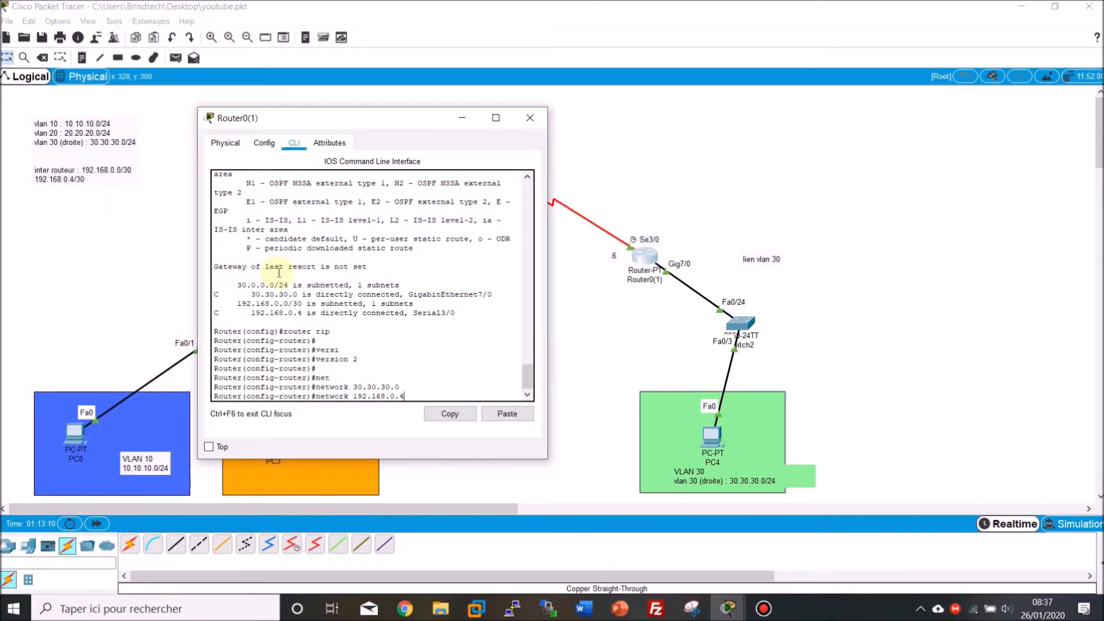
key("Return")
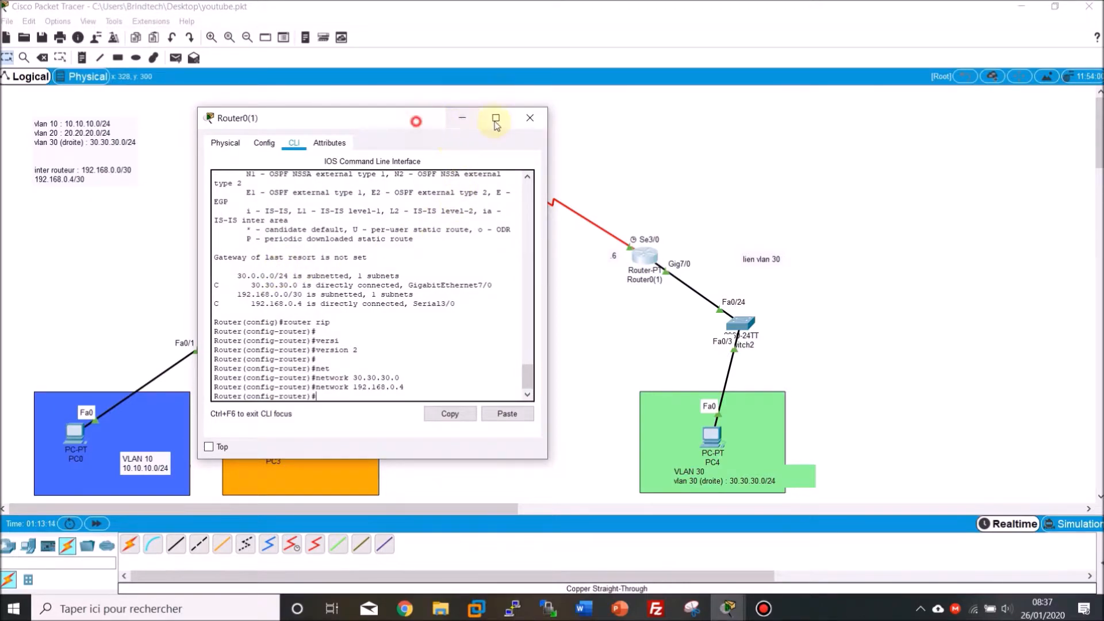
Minimize the Router0(1) window, open the command line of Router0(2) and enter global configuration mode
left_click_drag(417, 123, 850, 137)
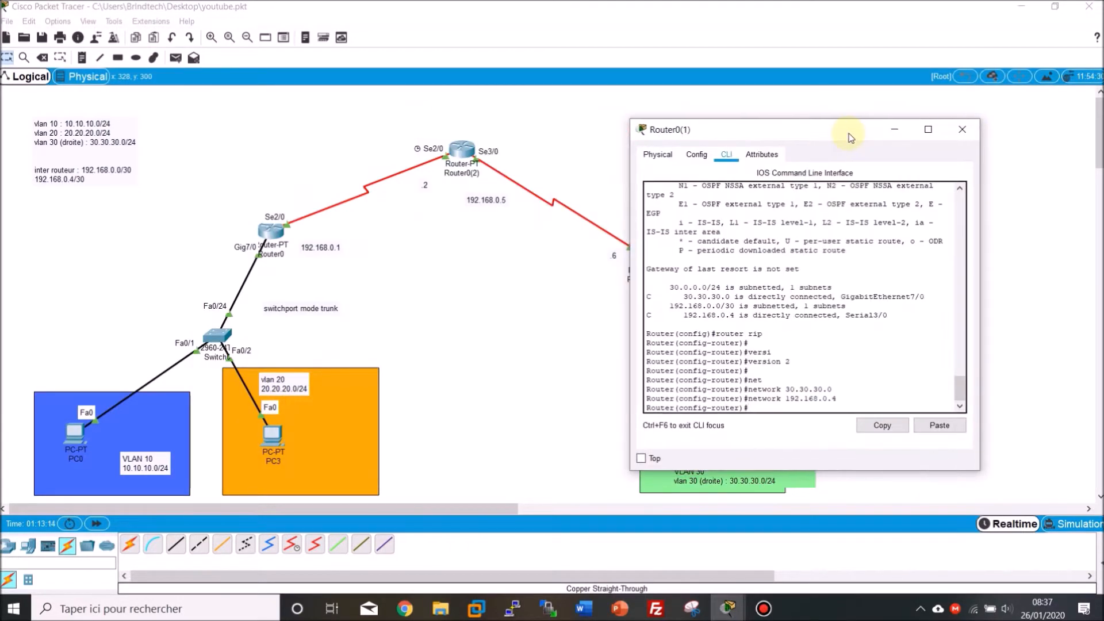
left_click(895, 131)
left_click(460, 151)
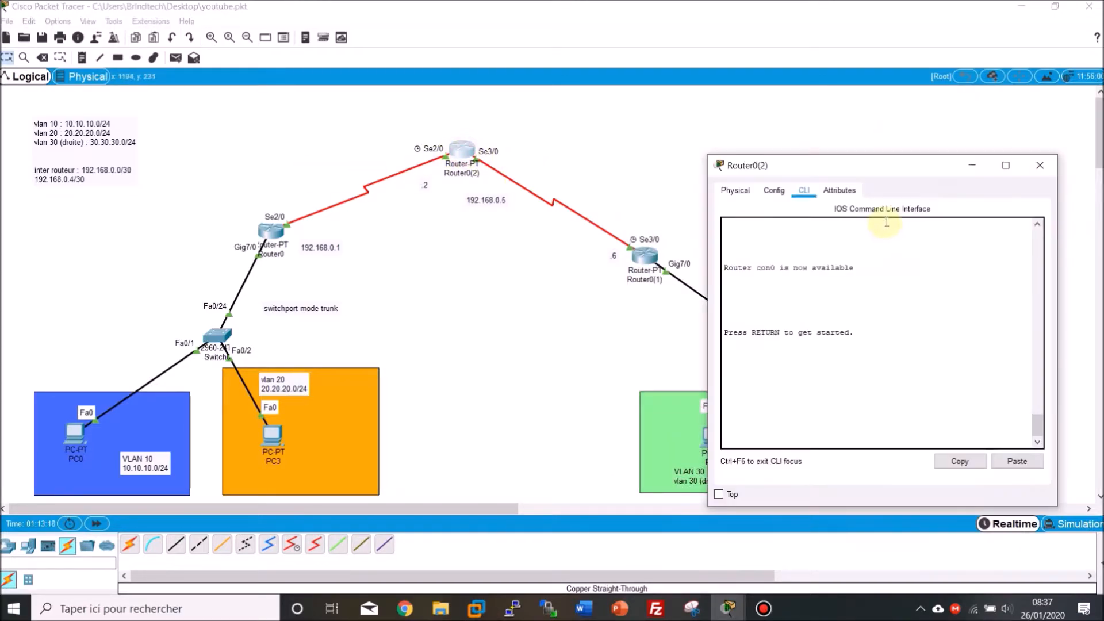
left_click(868, 401)
key("Return")
type("en")
key("Return")
type("conf")
key("Return")
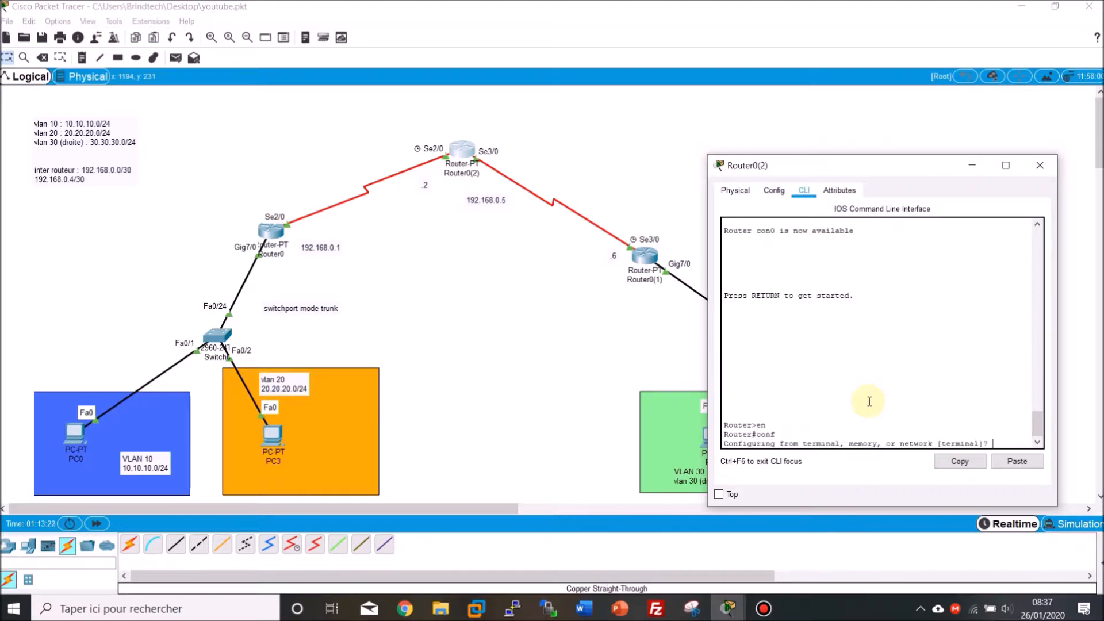
key("Return")
key("Return")
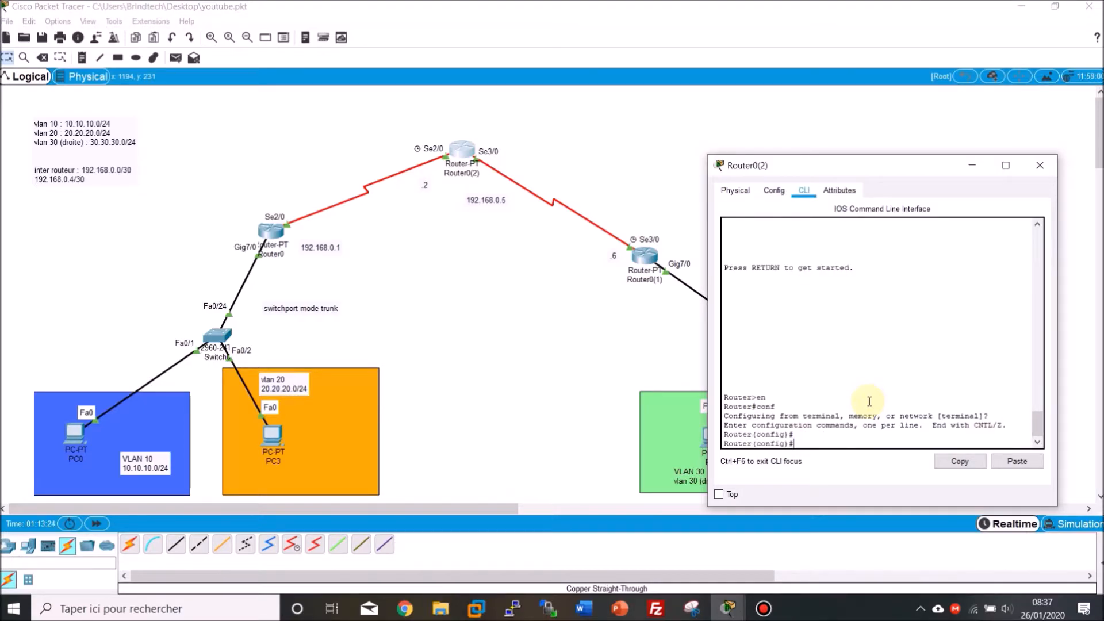
Enable RIP routing on Router0(2) and set it to version 2
type("router rip")
key("Return")
type("vers")
key("Tab")
type("2")
key("Return")
key("Return")
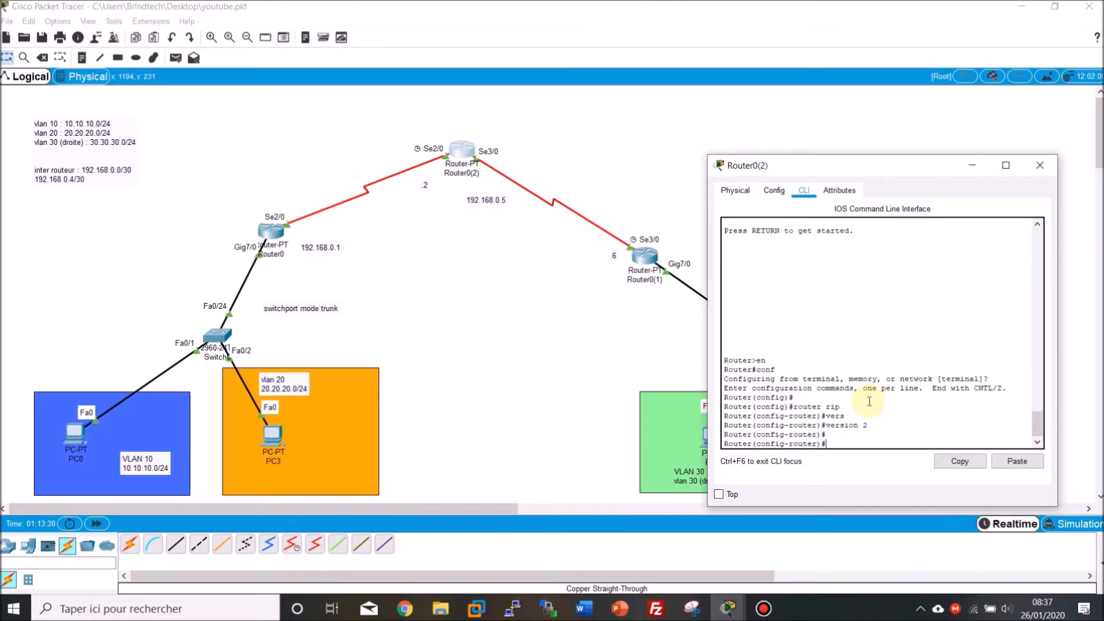
Add the inter-router networks 192.168.0.0 and 192.168.0.4 to RIP on Router0(2)
type("net")
key("Tab")
type("192.168.0")
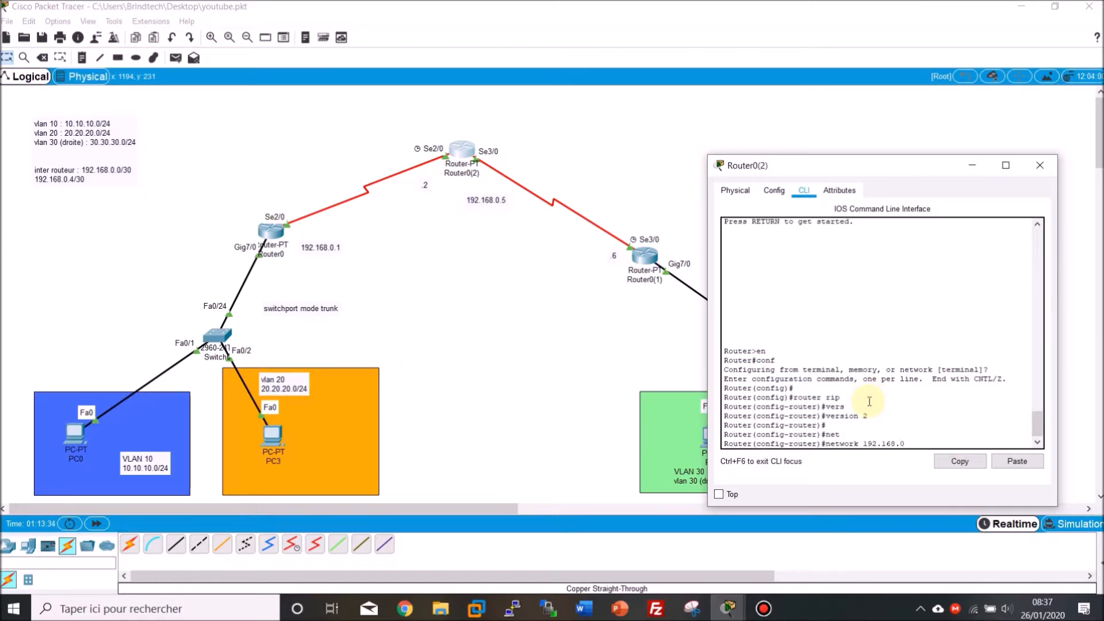
type(".0")
key("Return")
key("Up")
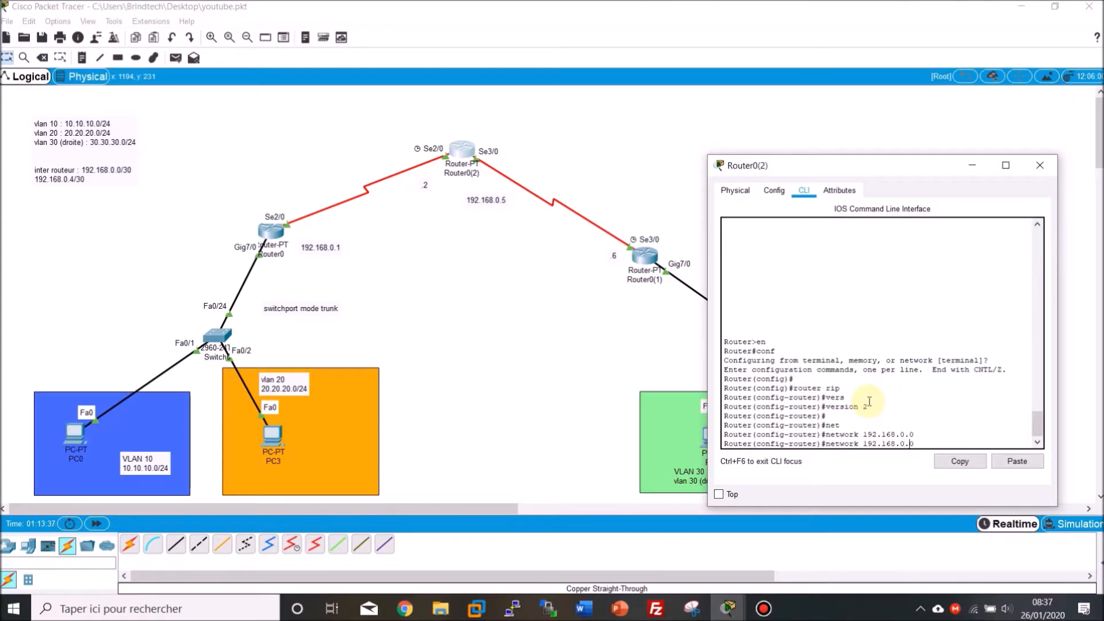
key("BackSpace")
type("4")
key("Return")
key("Return")
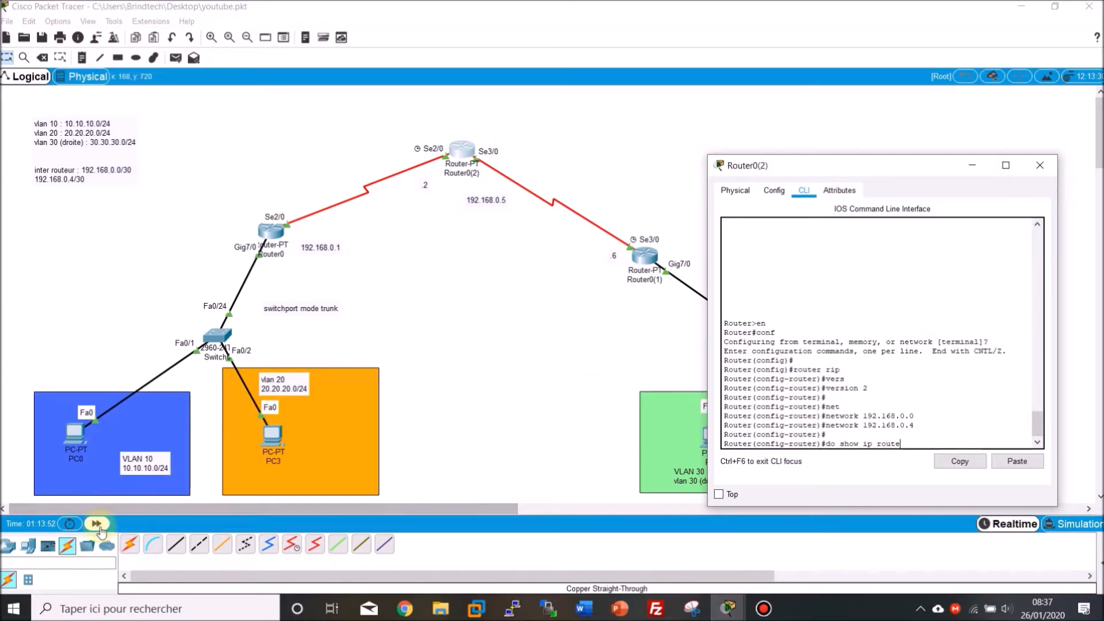
Fast-forward the simulation time and run do show ip route on Router0(2) to examine the route learned through RIP
left_click(101, 524)
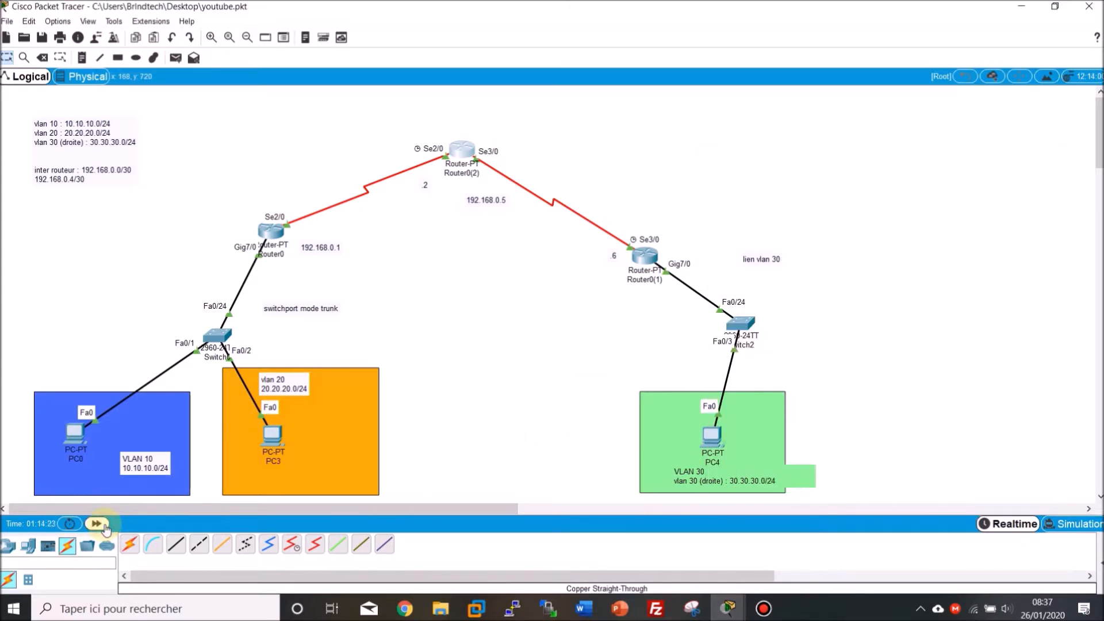
key("alt+Tab")
left_click(977, 418)
key("Return")
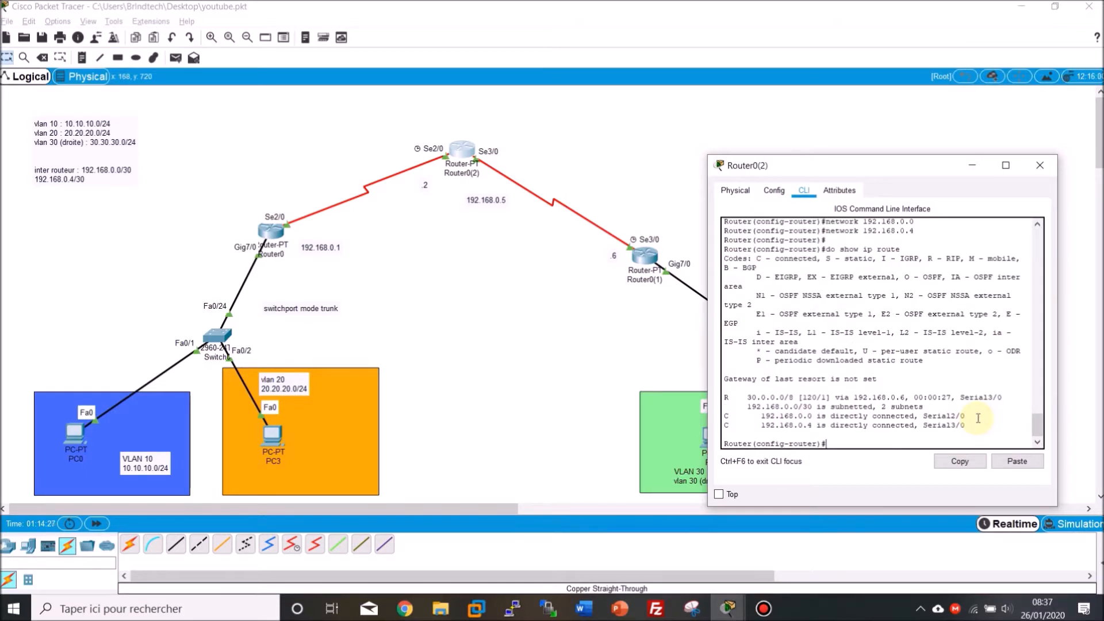
left_click_drag(1003, 396, 738, 399)
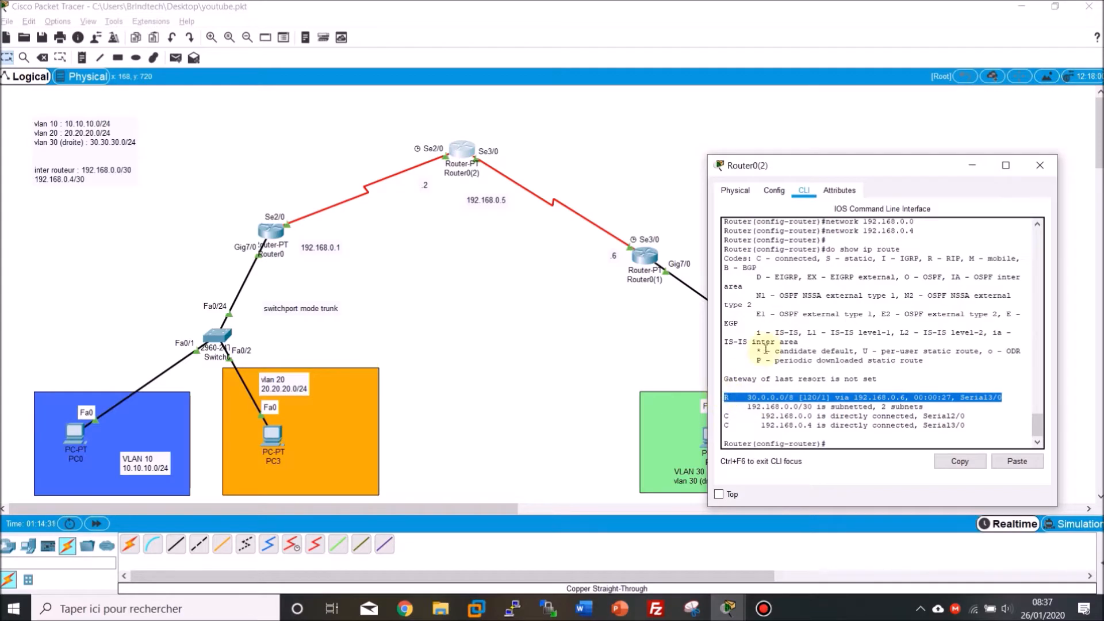
left_click_drag(888, 168, 235, 130)
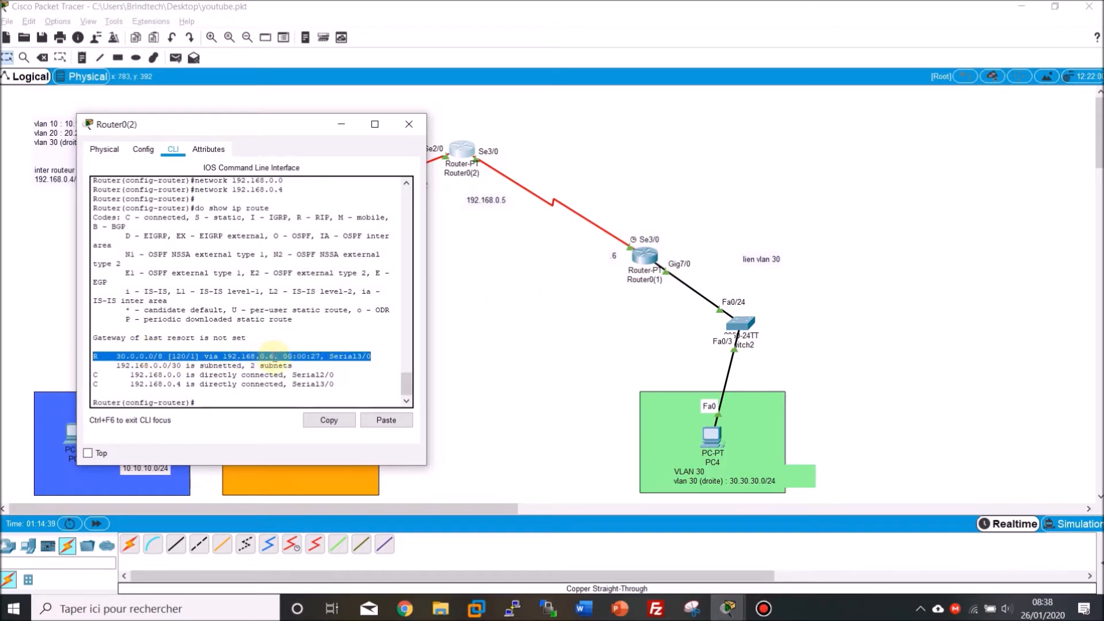
left_click(282, 350)
left_click(343, 127)
Open the command prompt of PC4 and ping the Router0(2) serial address 192.168.0.5, stopping the ping early
left_click(712, 436)
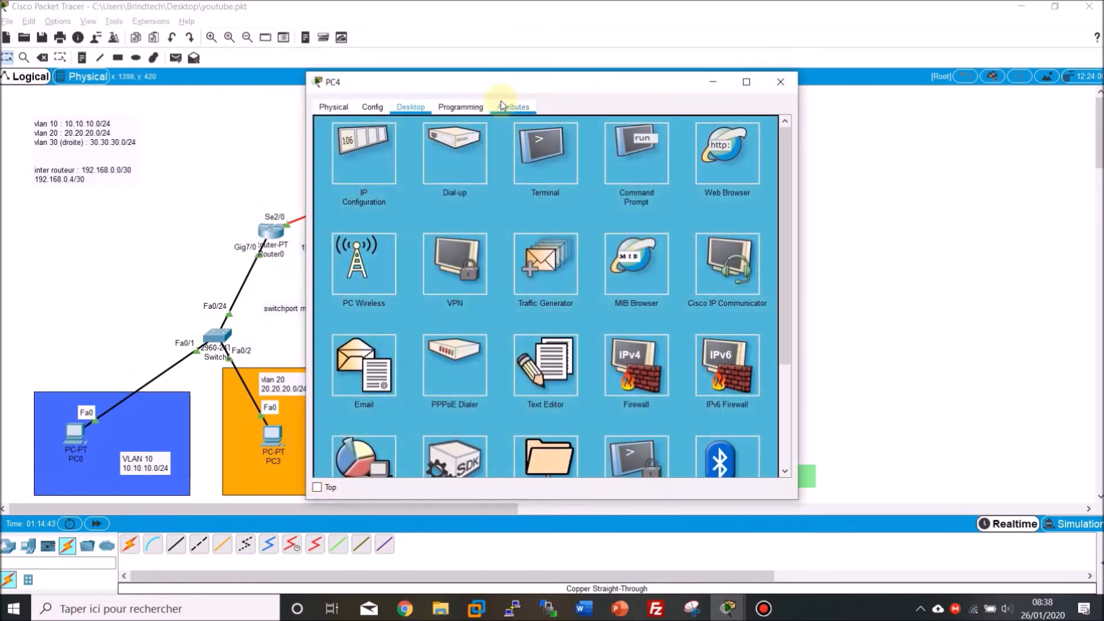
left_click_drag(598, 107, 862, 123)
left_click(919, 184)
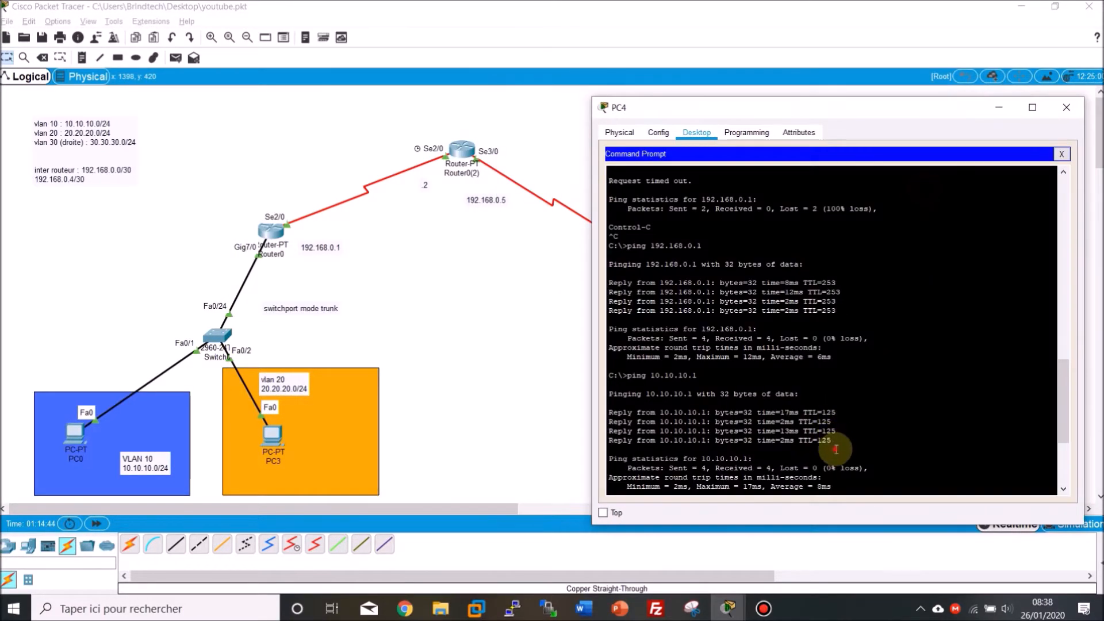
key("ctrl+c")
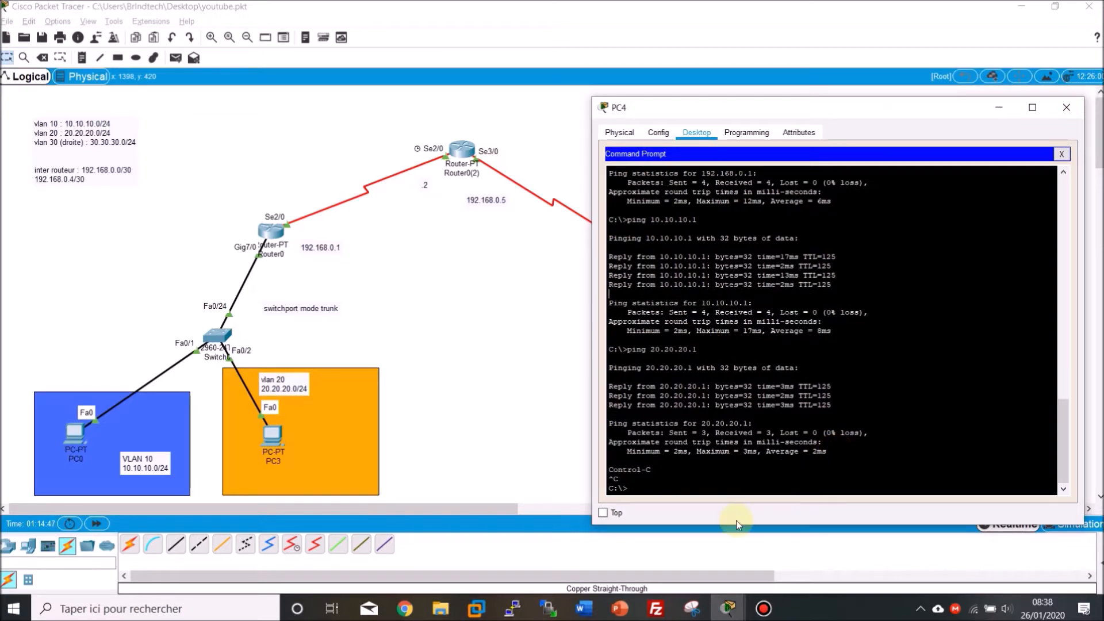
type("ping 192.168.0.5")
key("Return")
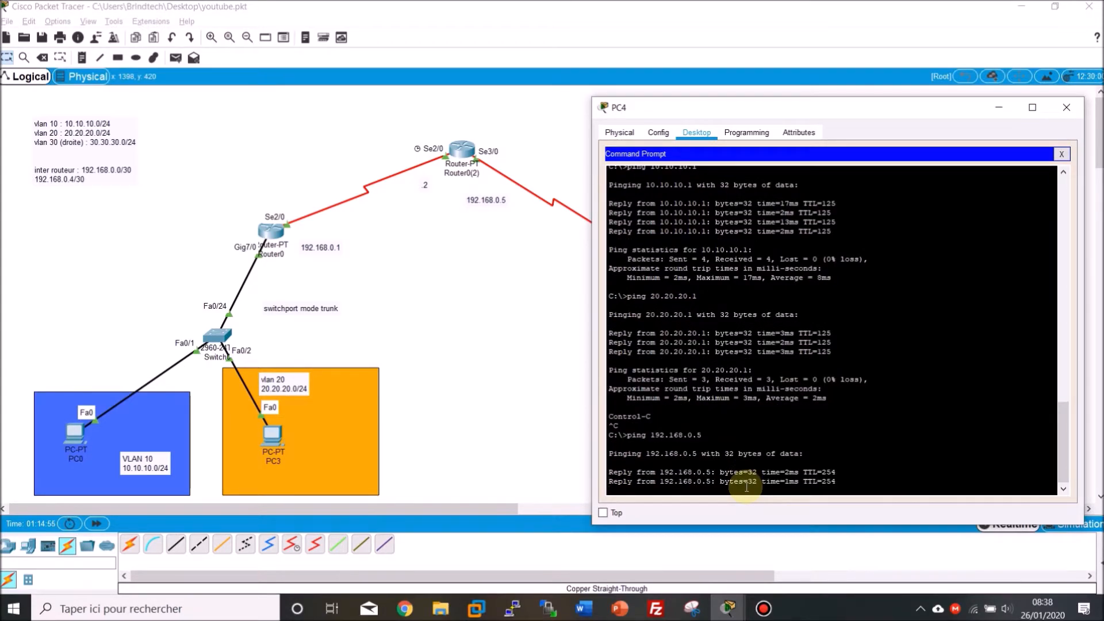
key("ctrl+c")
Ping the other serial address of Router0(2), 192.168.0.2, from PC4
key("Up")
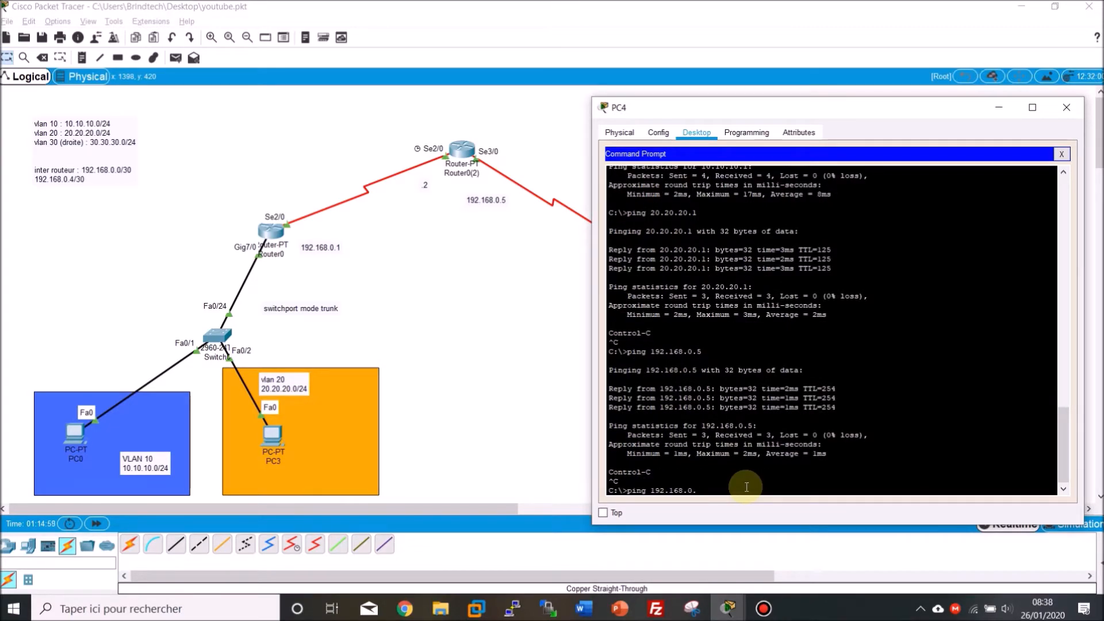
type("2")
key("Return")
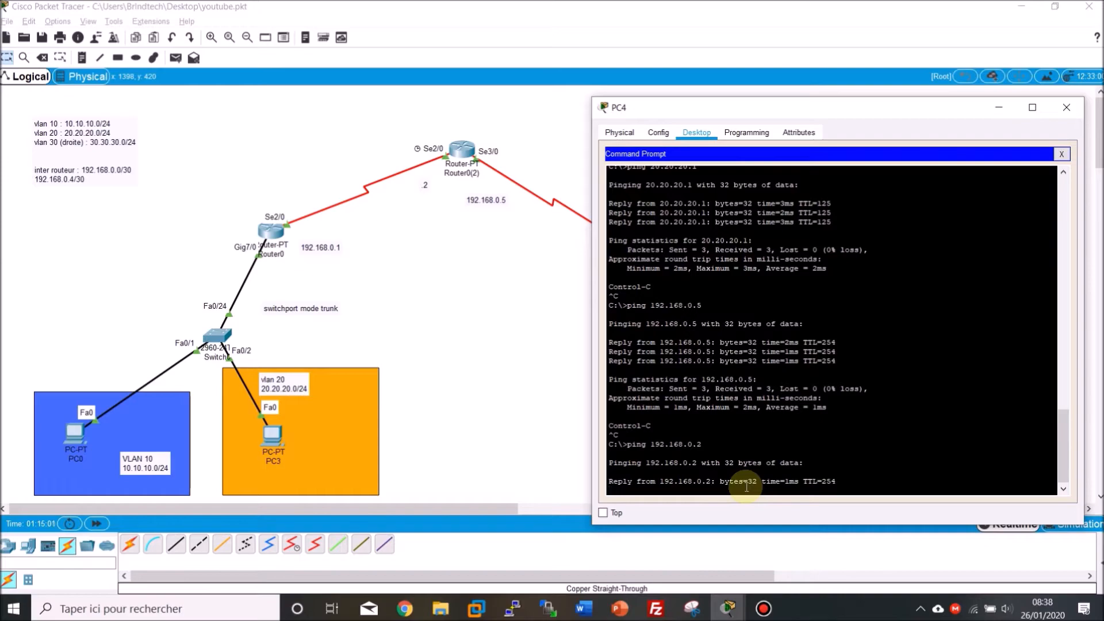
double_click(423, 185)
left_click(453, 218)
key("alt+Tab")
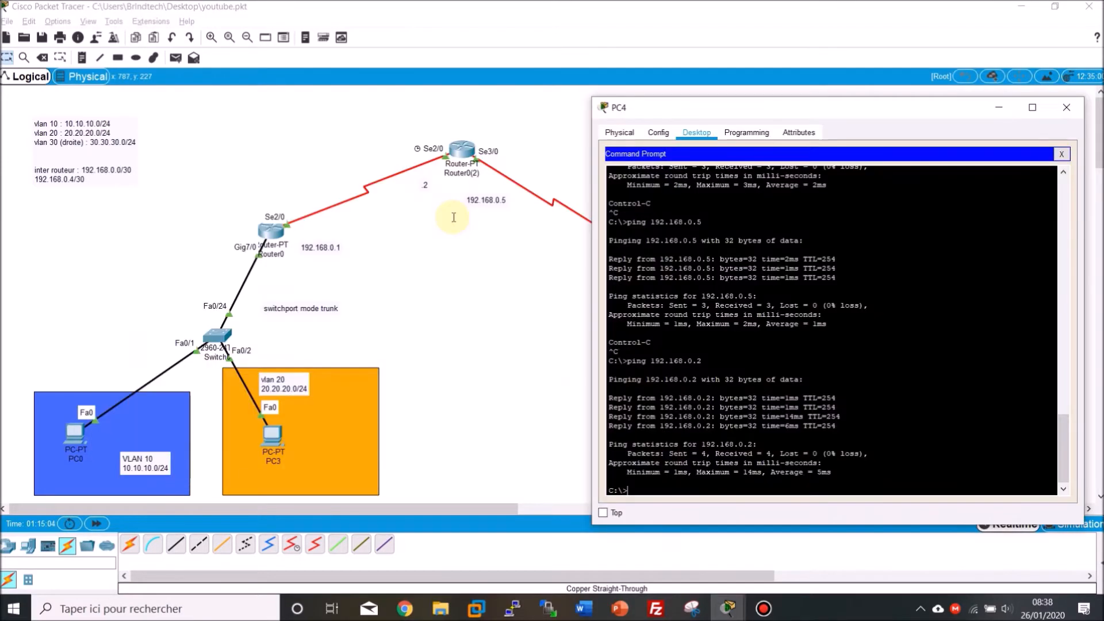
Ping Router0 at 192.168.0.1 from PC4 while fast-forwarding the simulation time, and close the PC4 window
key("Up")
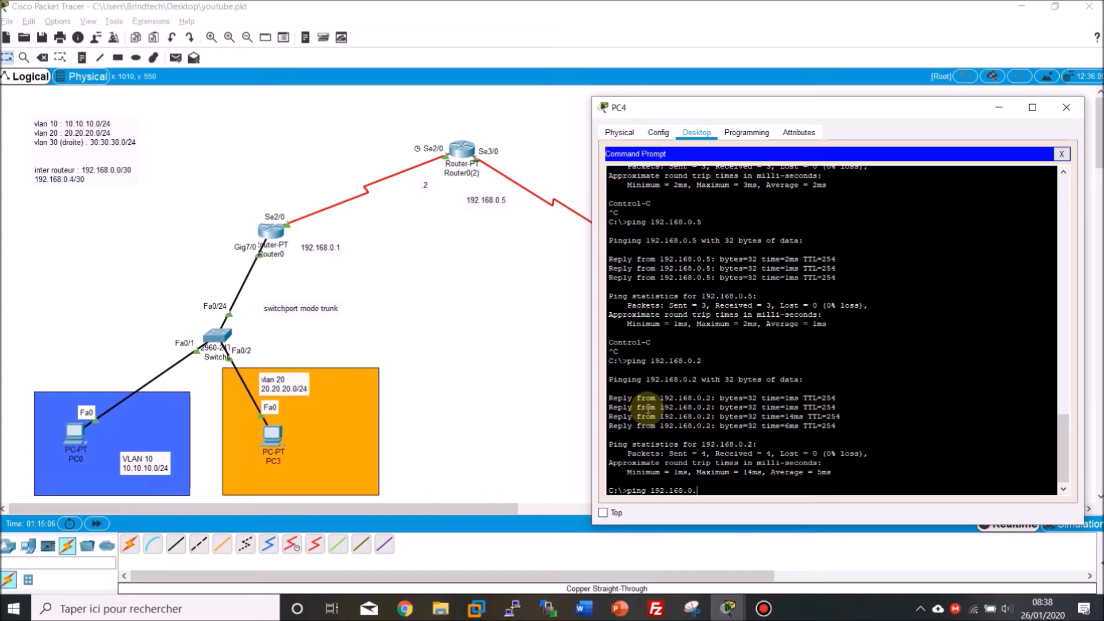
type("1")
key("Return")
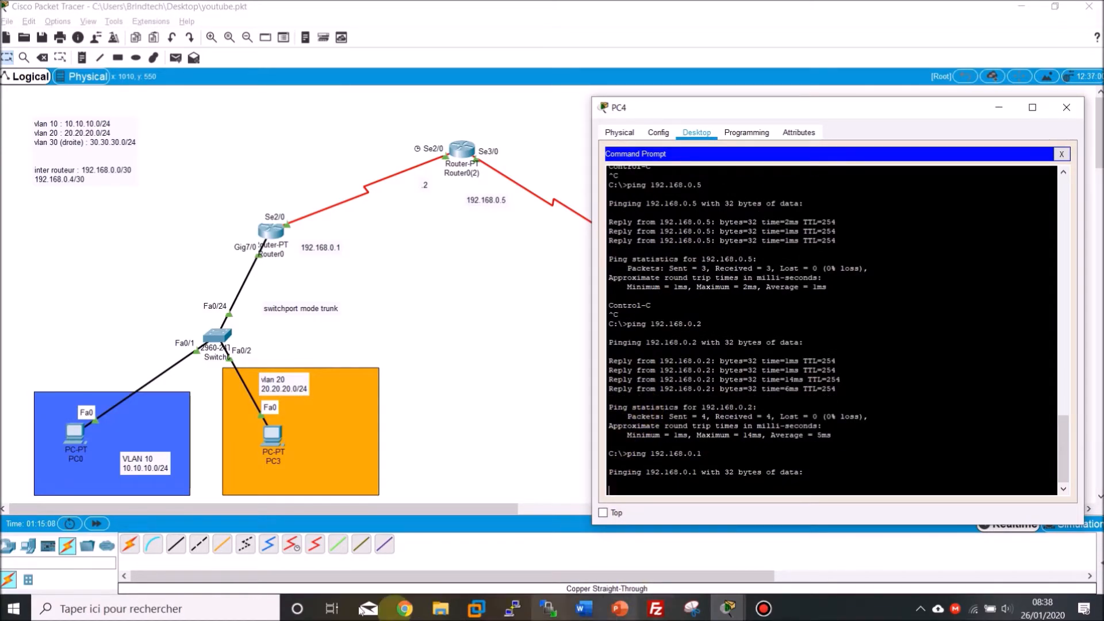
left_click(97, 523)
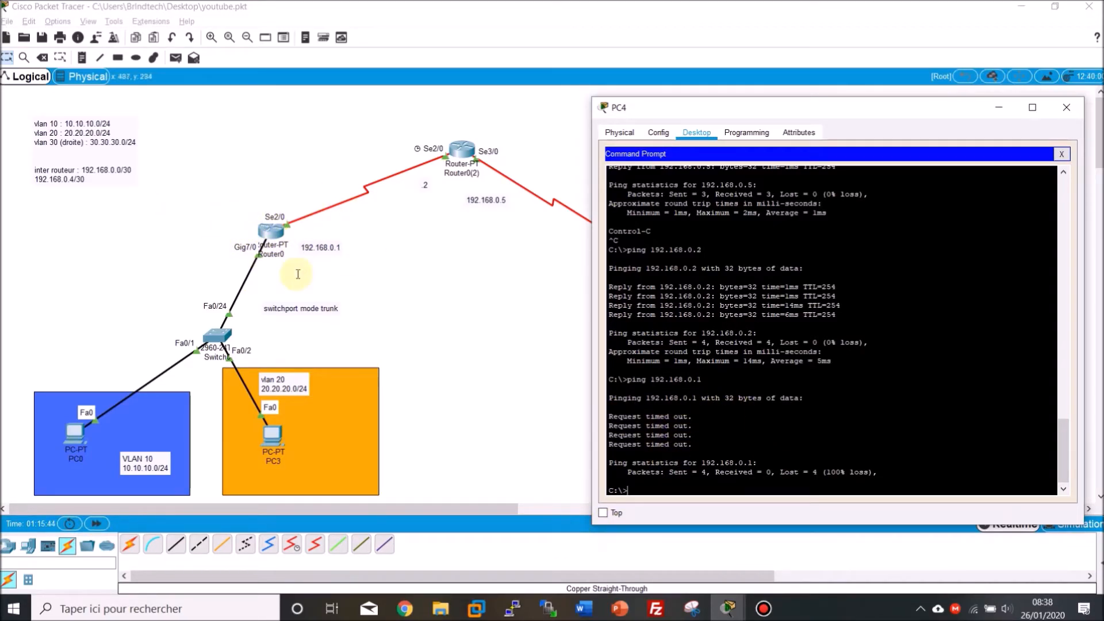
left_click(1052, 110)
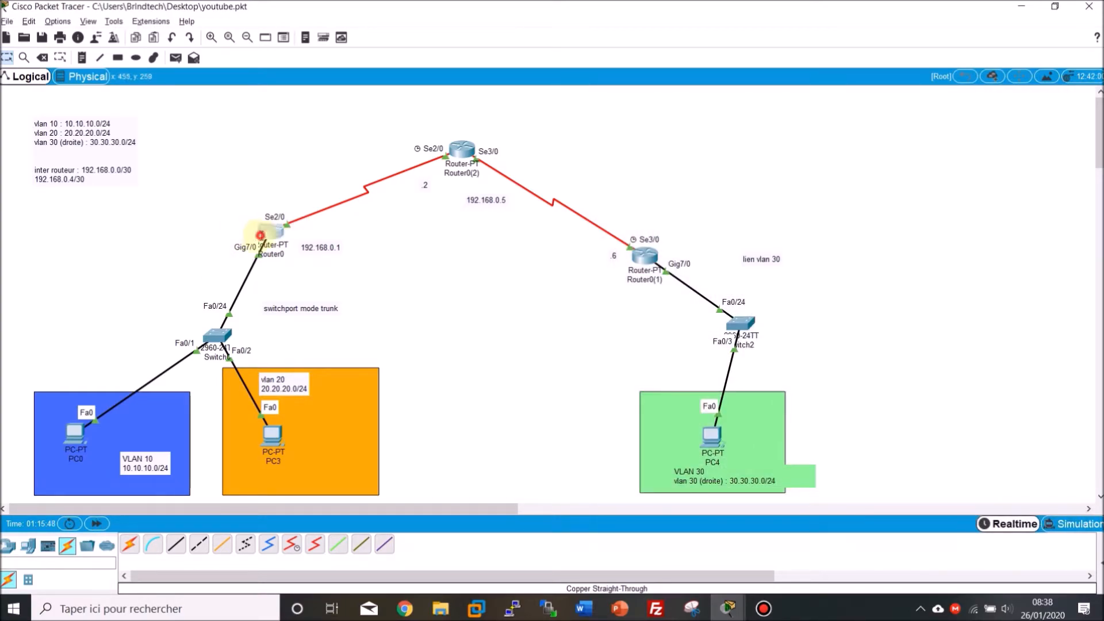
Open the command line of Router0 and enter global configuration mode
left_click(265, 232)
left_click(803, 324)
key("Return")
type("en")
key("Return")
type("conf")
key("Return")
key("Return")
key("Return")
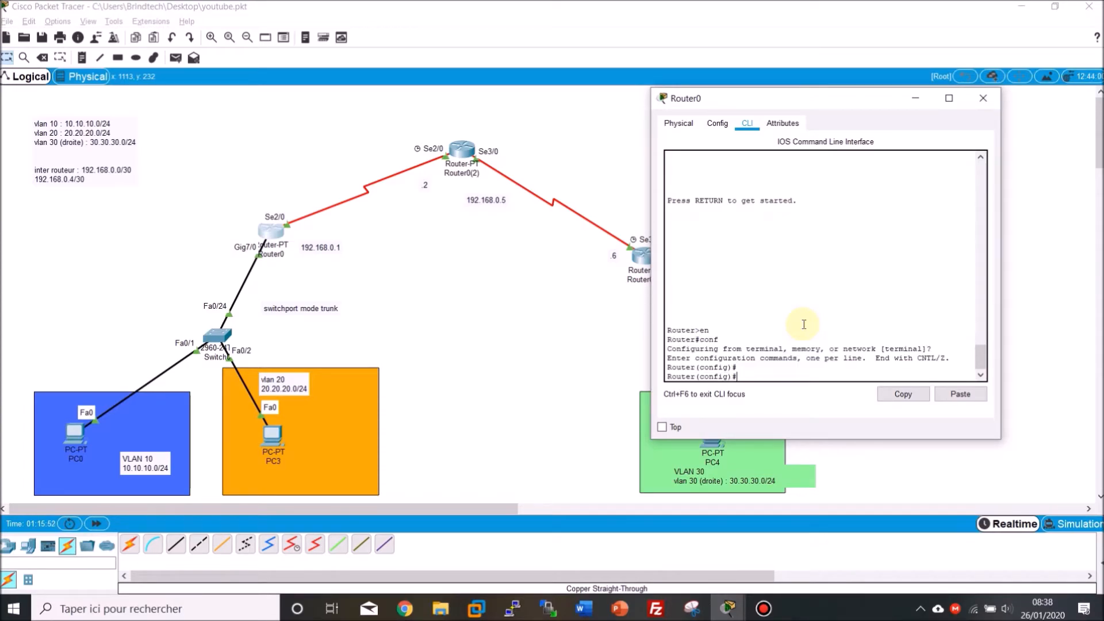
Enable RIP routing on Router0 and set it to version 2
type("router ri")
key("Return")
type("vers")
key("Tab")
type("2")
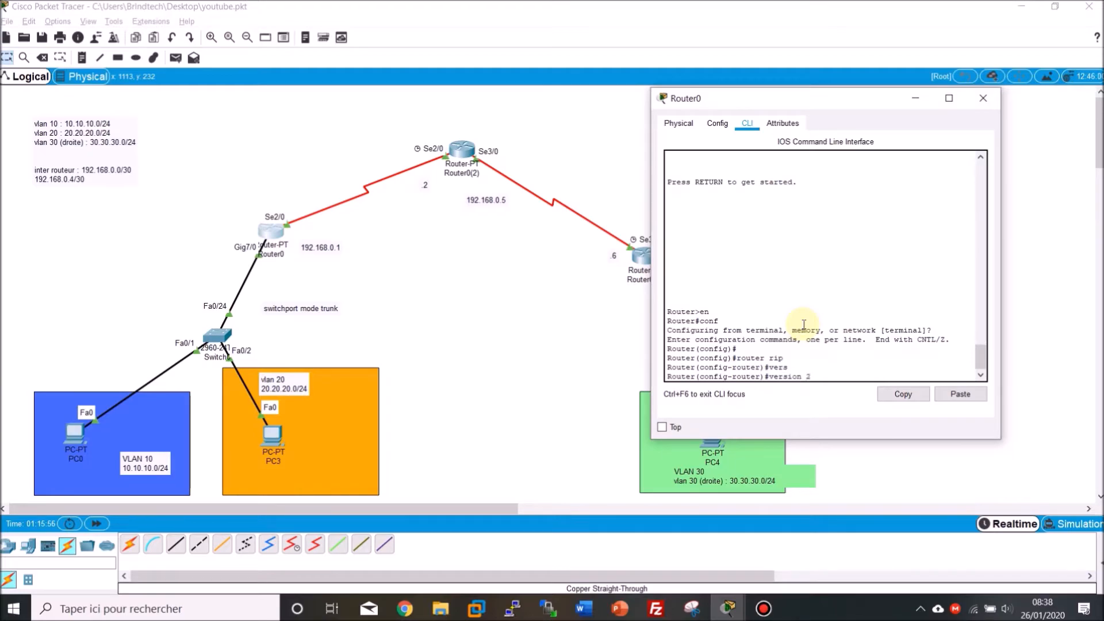
key("Return")
Add the inter-router network 192.168.0.0 to RIP on Router0
type("net")
key("Tab")
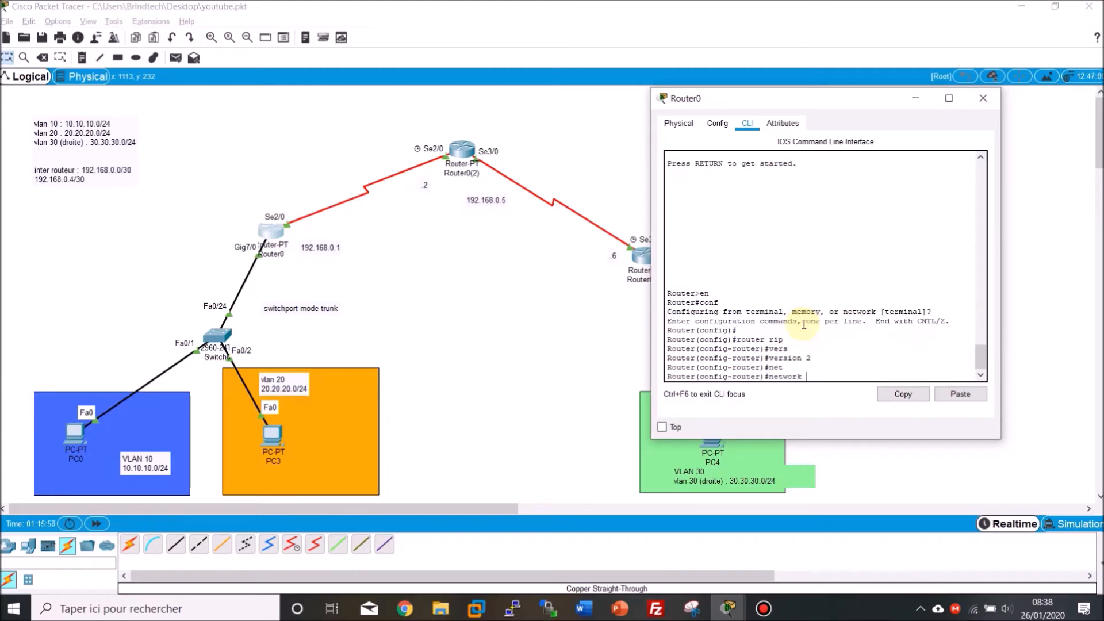
type("192.168.0.0")
key("Return")
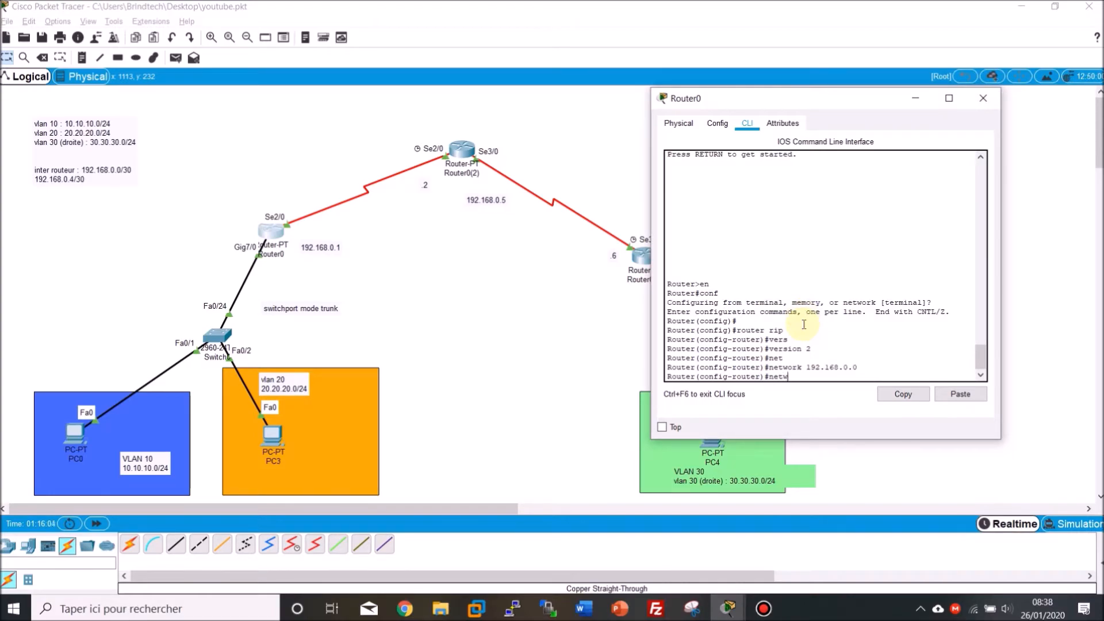
Add the VLAN networks 20.20.20.0 and 10.10.10.0 to RIP on Router0 and close its window
type("netw")
key("Tab")
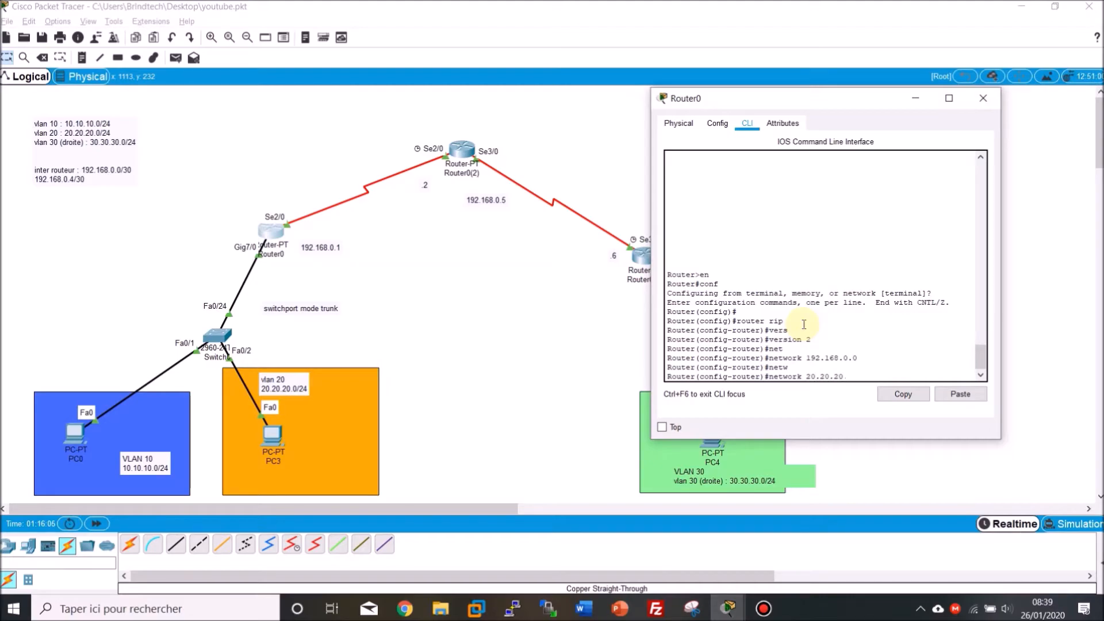
key("Return")
type("netwo")
key("Tab")
type("10.10.10")
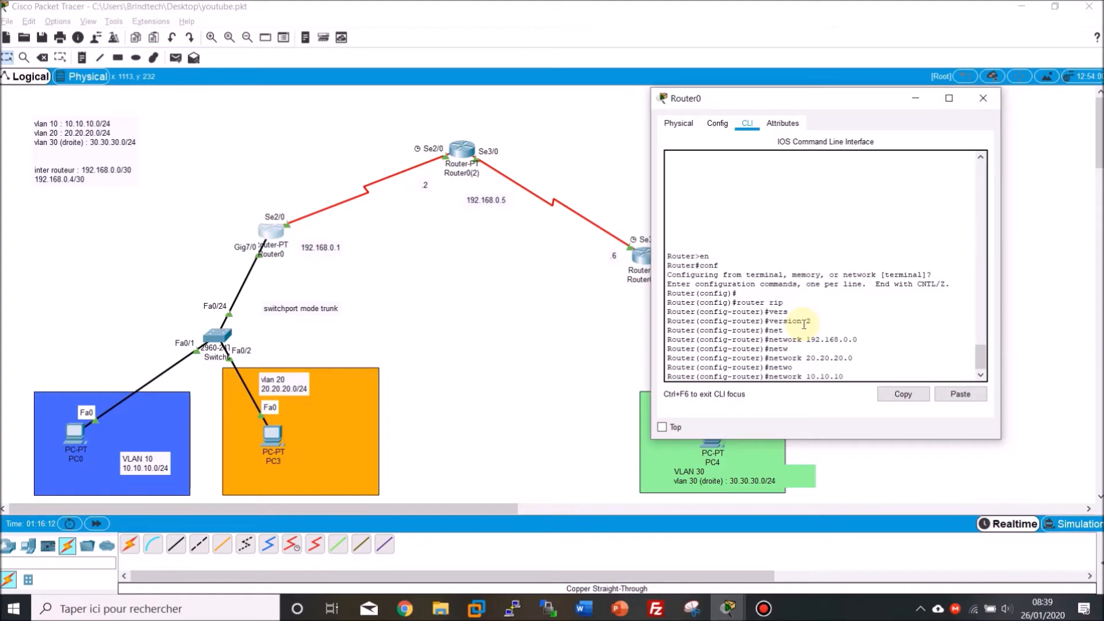
type(".0")
key("Return")
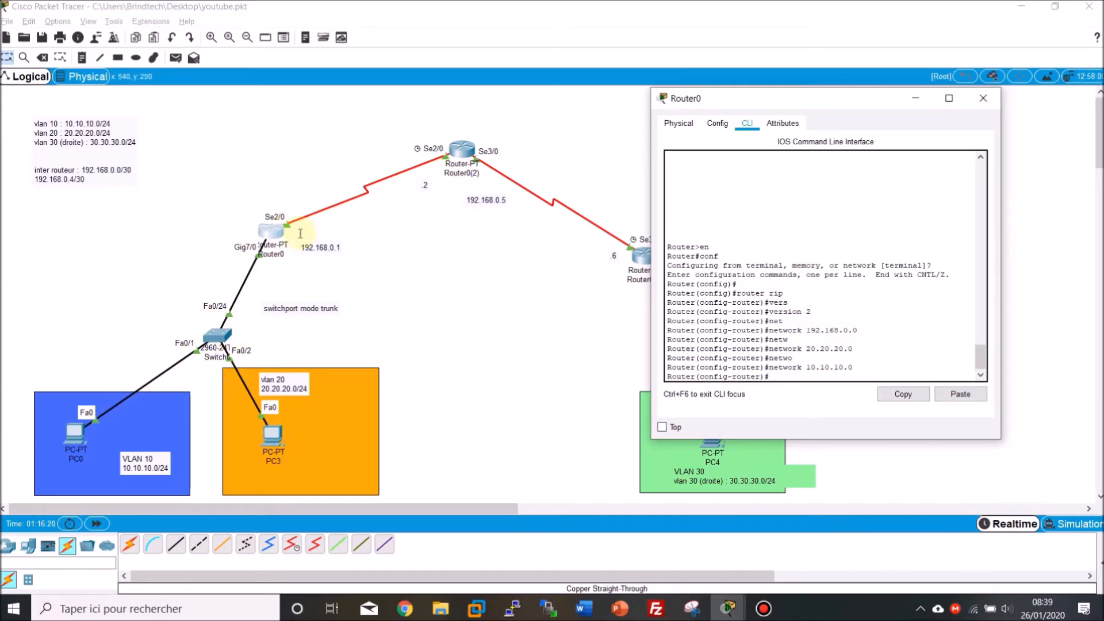
left_click(987, 99)
Reopen the command prompt of PC4 and ping Router0 at 192.168.0.1, stopping the ping early
left_click(714, 436)
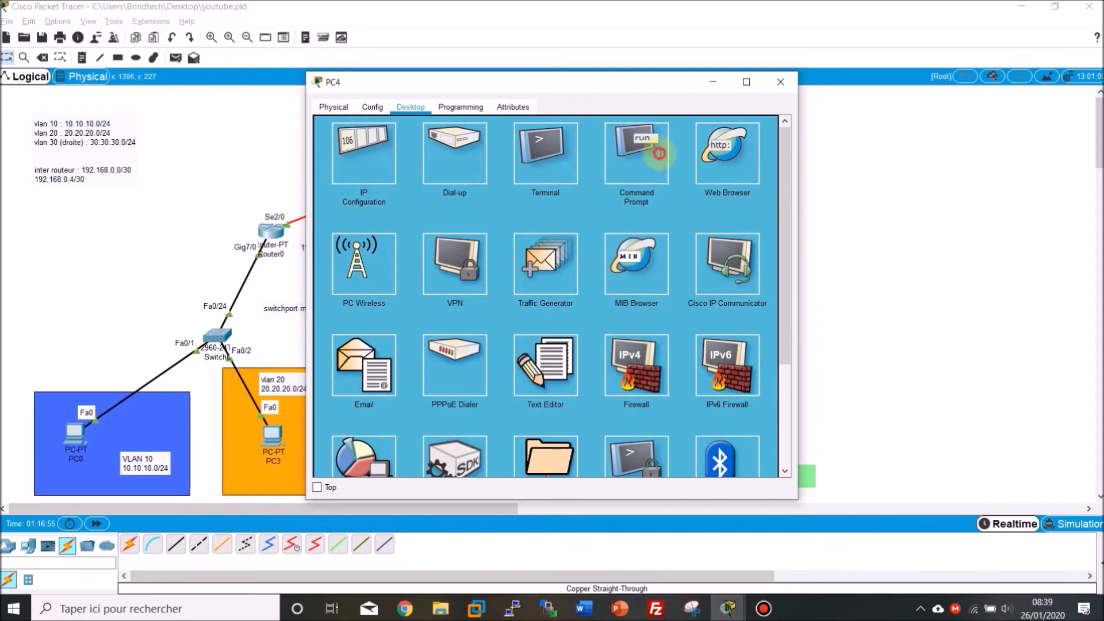
left_click(659, 153)
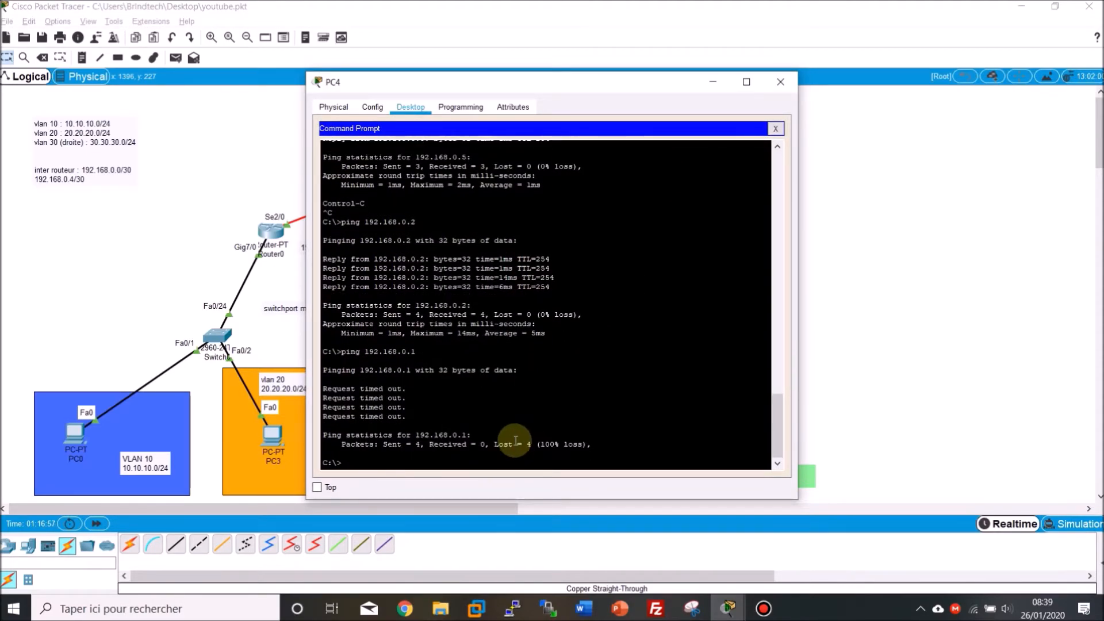
type("ping 192.168.0.1")
key("Return")
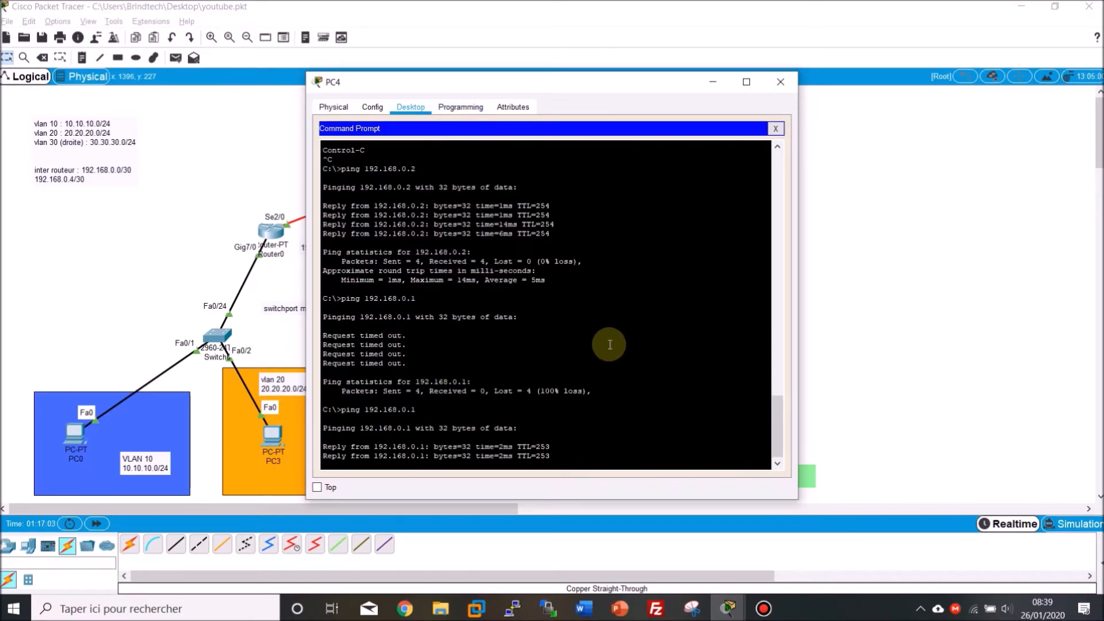
key("ctrl+c")
Ping the VLAN 10 address 10.10.10.1 from PC4 and stop the ping early
type("pin")
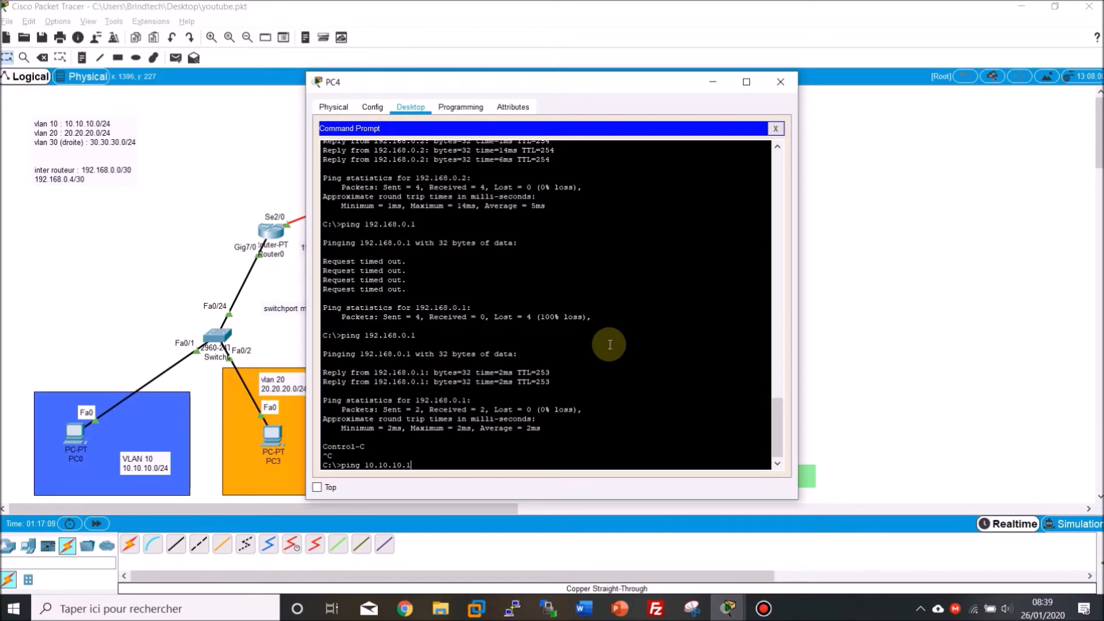
type("g 10.10.10.1")
key("Return")
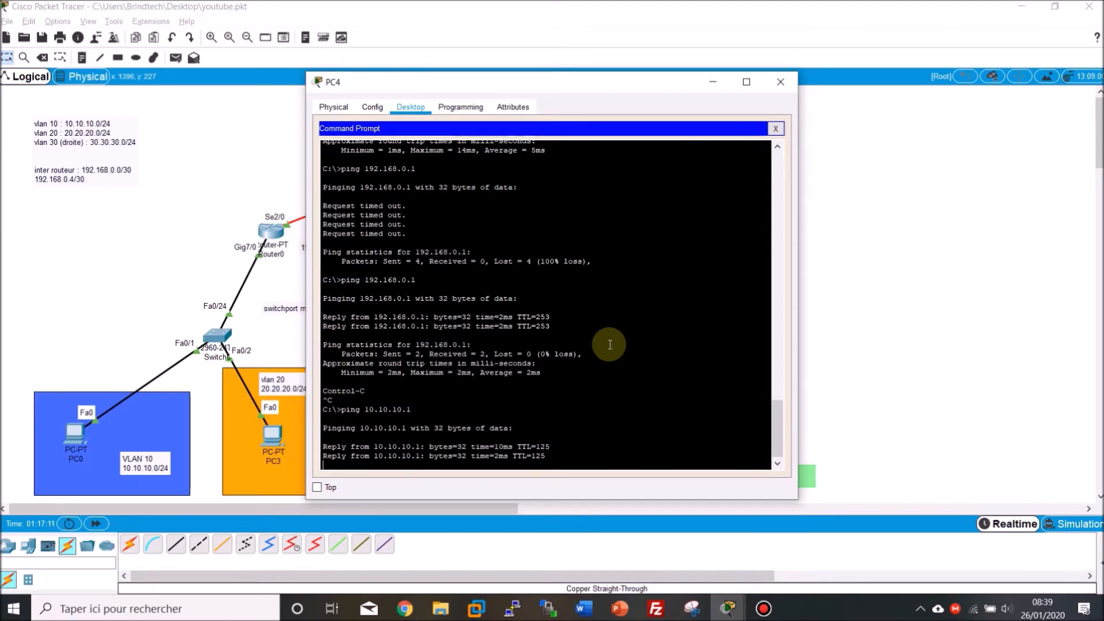
key("ctrl+c")
Ping the VLAN 20 address 20.20.20.1 from PC4 and close the PC4 window
key("Up")
key("BackSpace")
key("BackSpace")
key("BackSpace")
key("BackSpace")
key("BackSpace")
key("BackSpace")
key("BackSpace")
key("BackSpace")
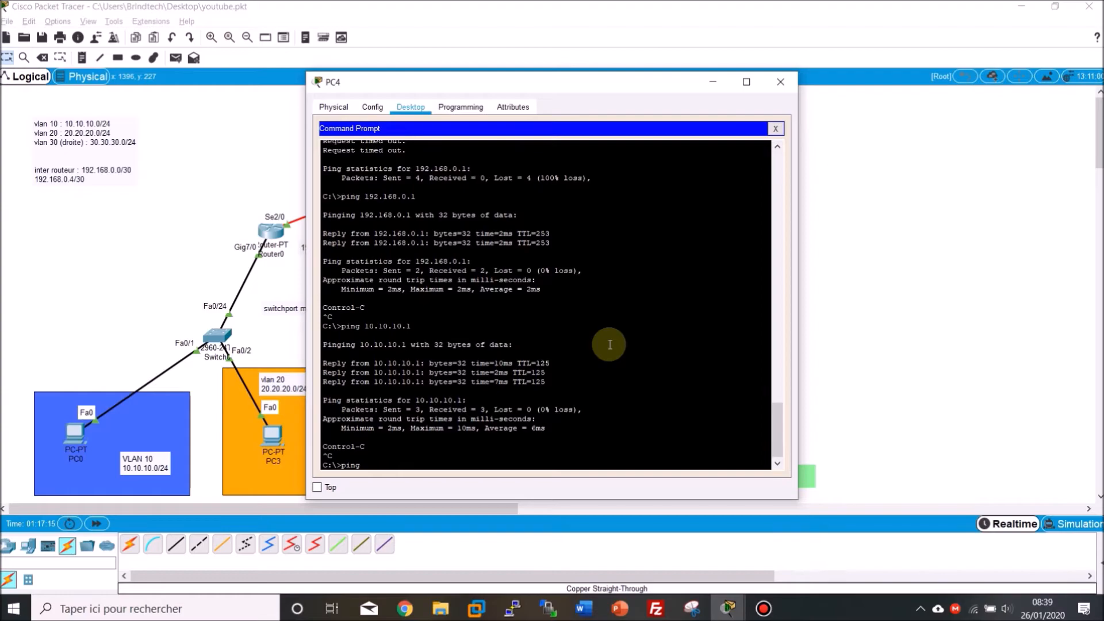
type("20.20.20.1")
key("Return")
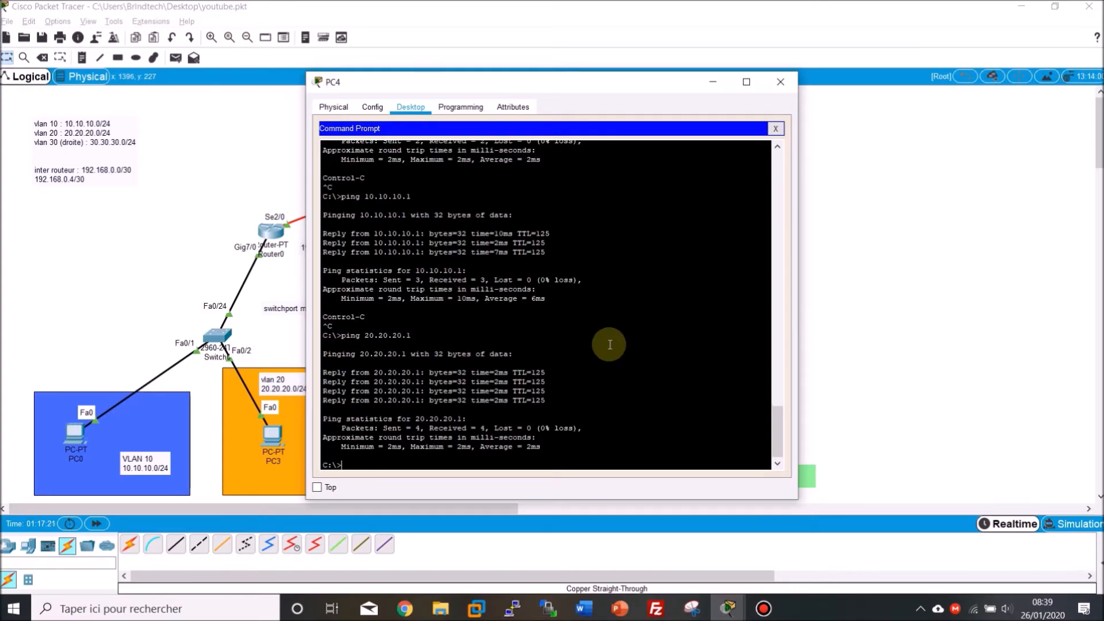
left_click_drag(653, 97, 961, 154)
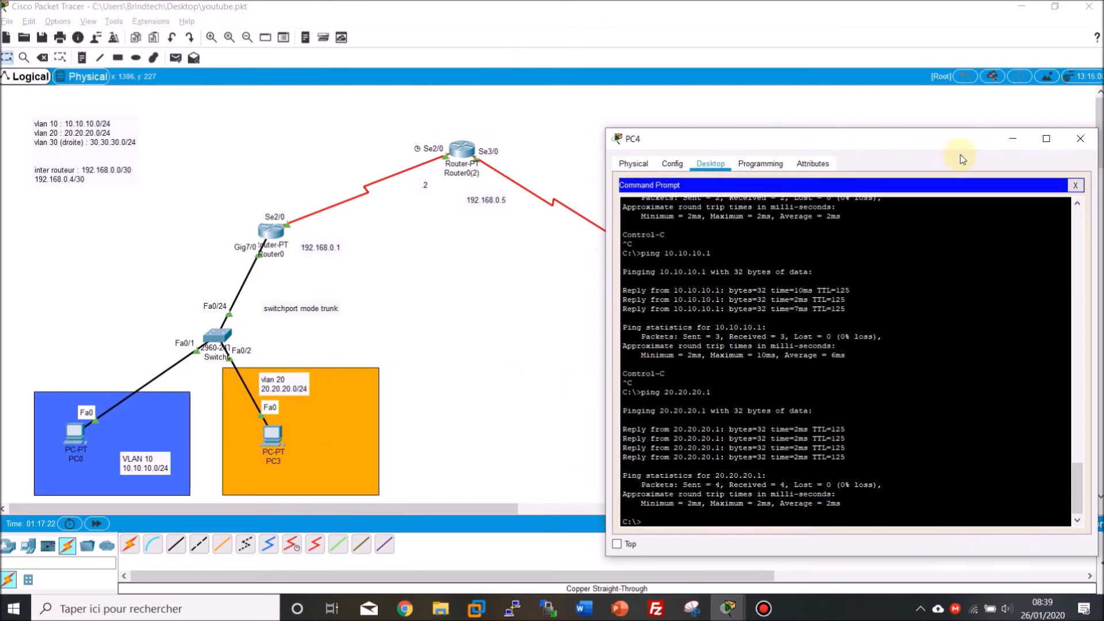
left_click(1080, 139)
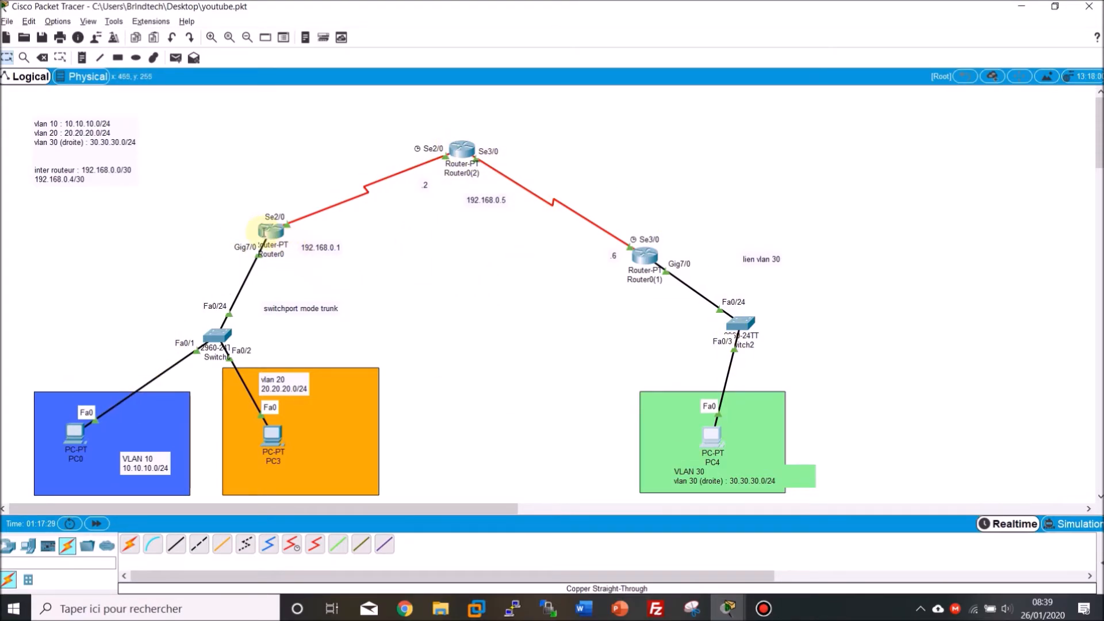
Show Router0's running configuration with do sh run and page through it to the router rip section
left_click(267, 233)
left_click_drag(571, 128, 845, 92)
left_click(833, 368)
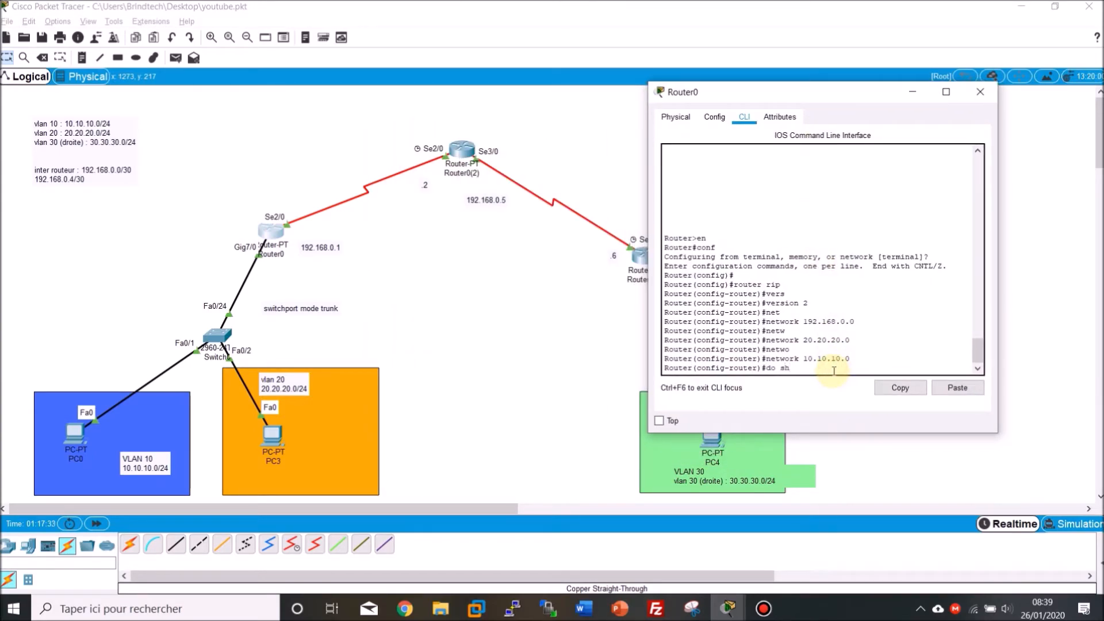
type("do sh run")
key("Return")
key("space")
key("space")
key("space")
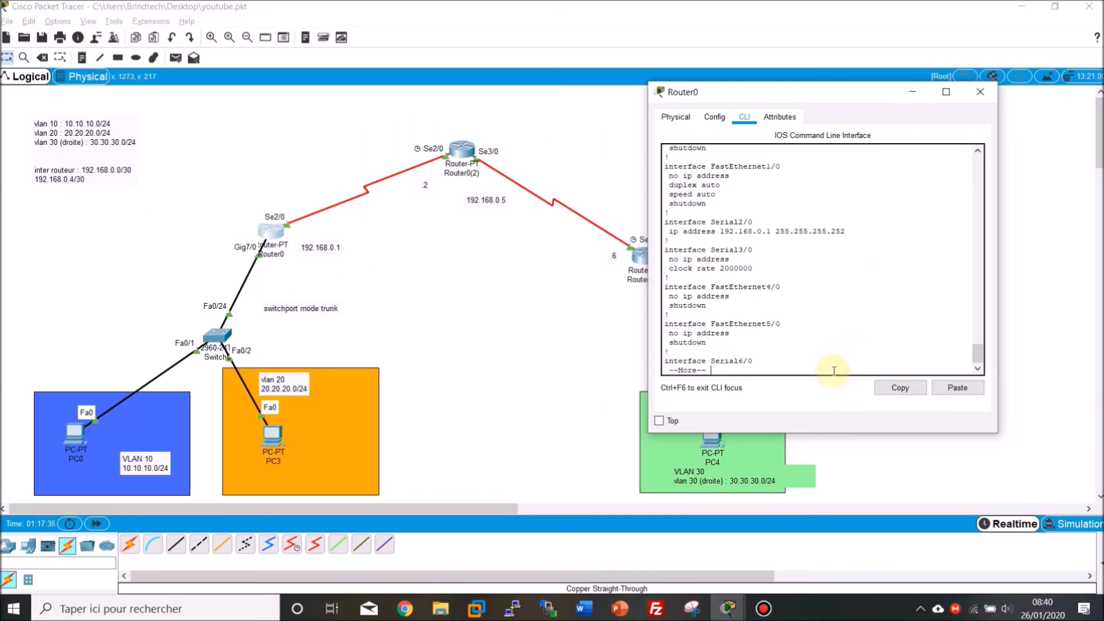
key("space")
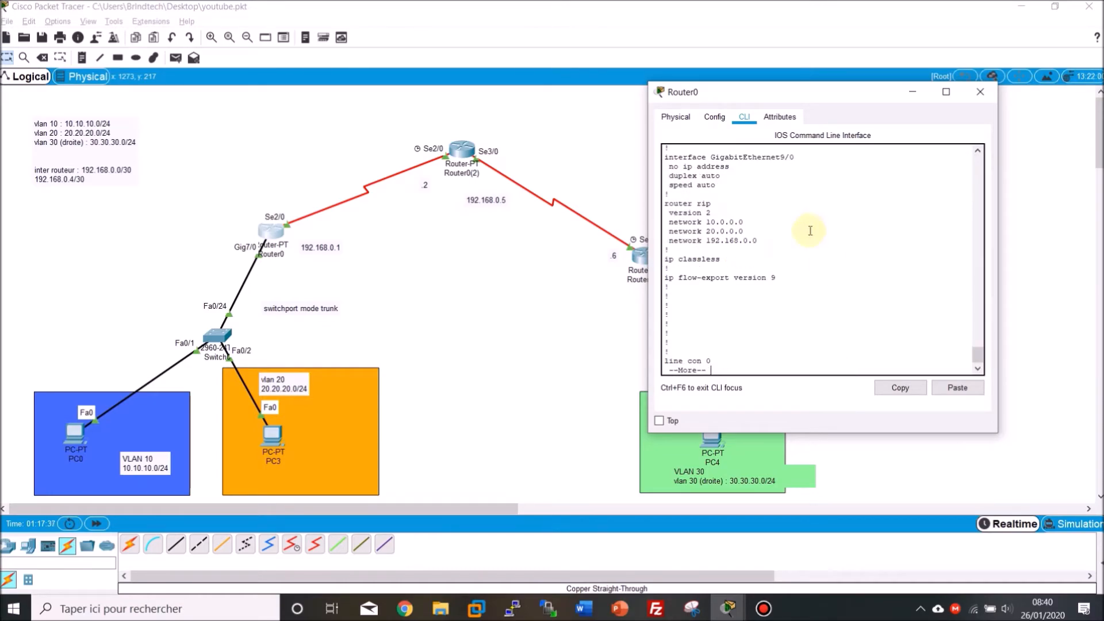
Highlight the three RIP network entries in Router0's running configuration and close its window
left_click_drag(762, 243, 665, 218)
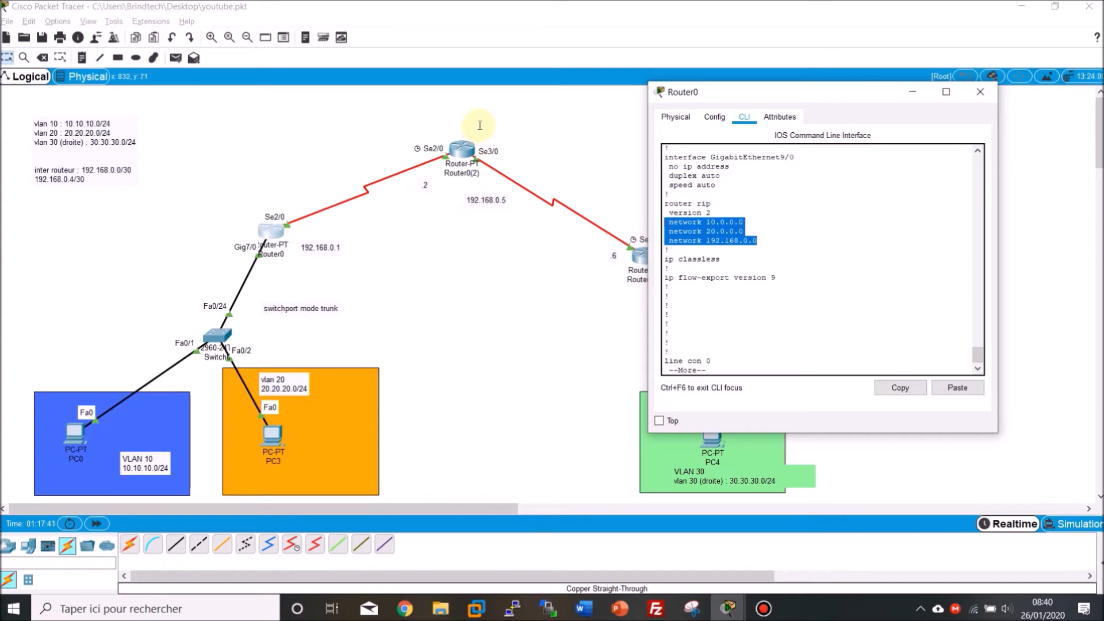
mouse_move(436, 5)
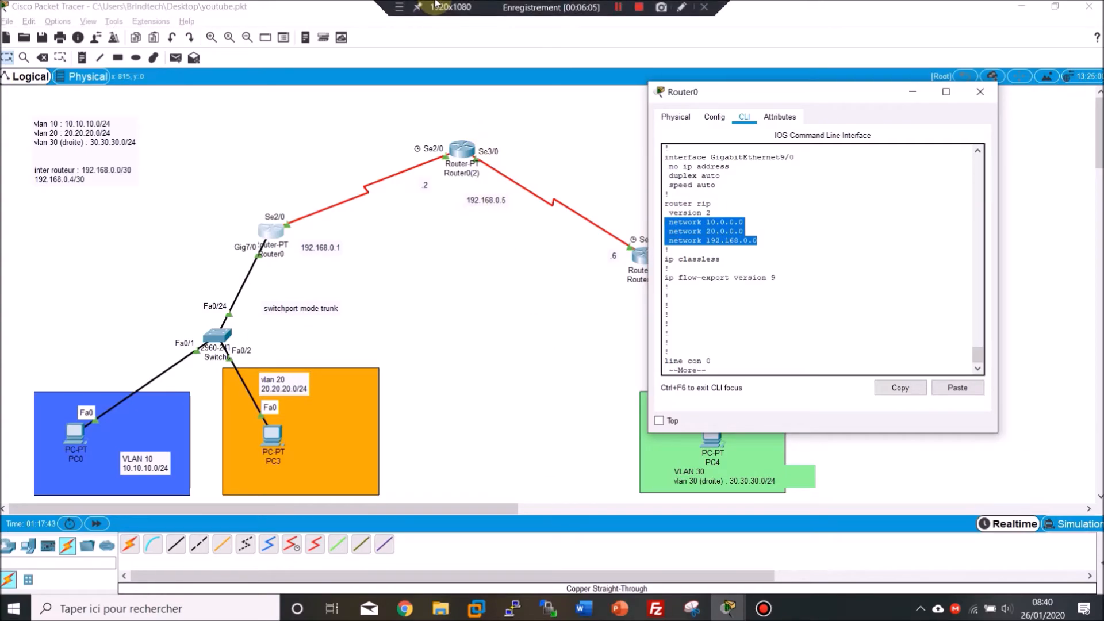
left_click(978, 93)
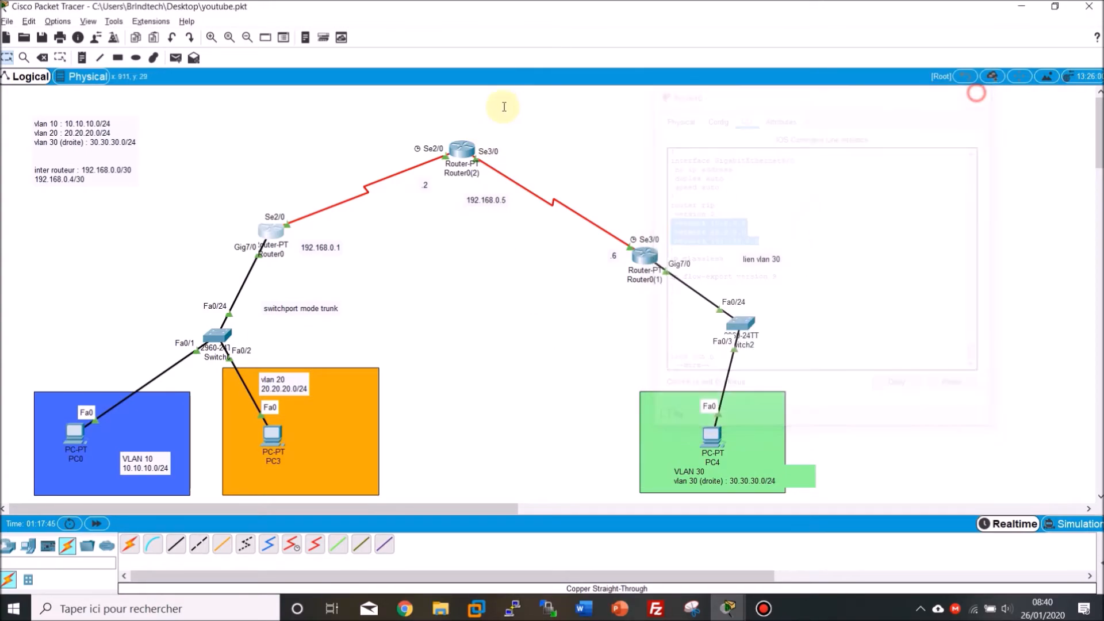
Show the running configuration of Router0(2) and go to its router rip section
left_click(462, 150)
left_click_drag(279, 122, 617, 124)
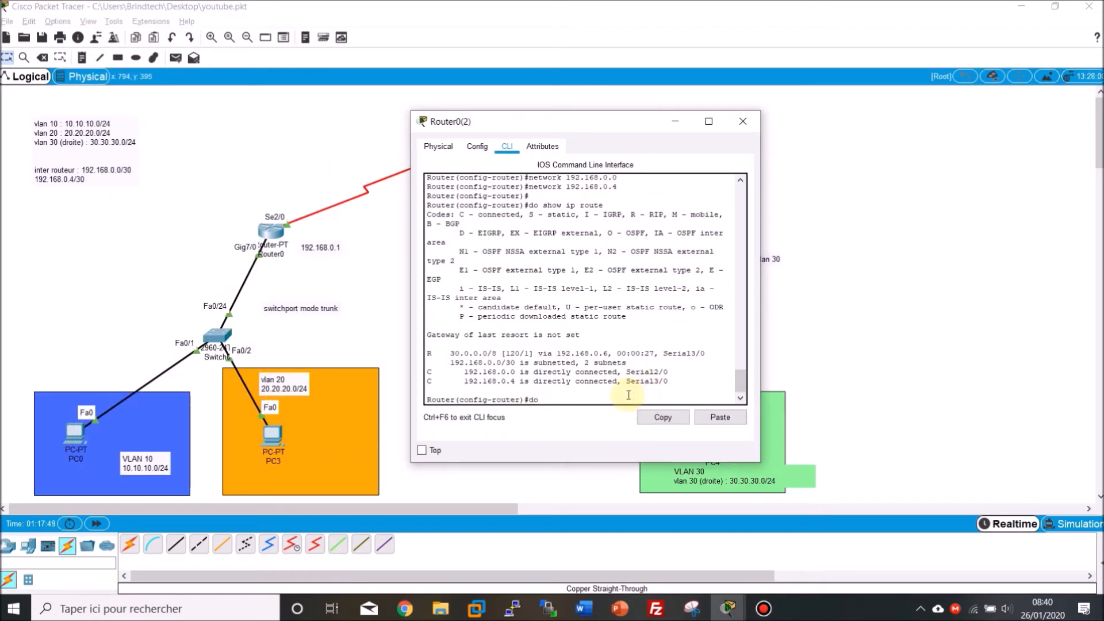
key("Return")
key("space")
scroll(553, 335, "up", 3)
scroll(552, 335, "up", 1)
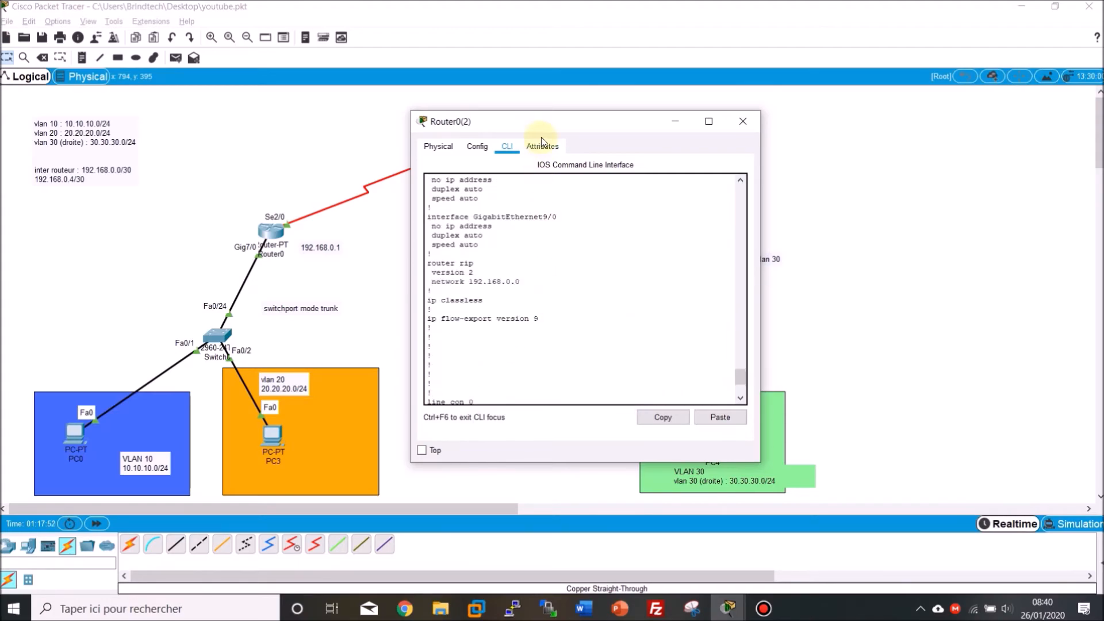
Highlight the RIP network entry of Router0(2), page to the end of the configuration and close its window
left_click_drag(546, 128, 803, 128)
left_click_drag(794, 281, 664, 282)
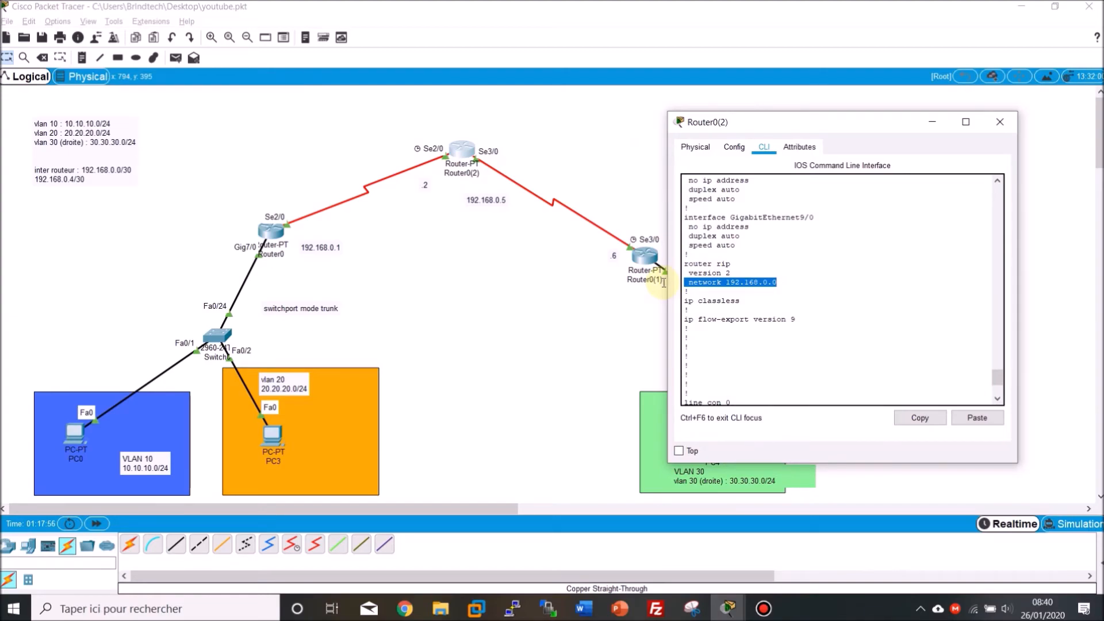
scroll(859, 388, "down", 4)
left_click(825, 389)
key("space")
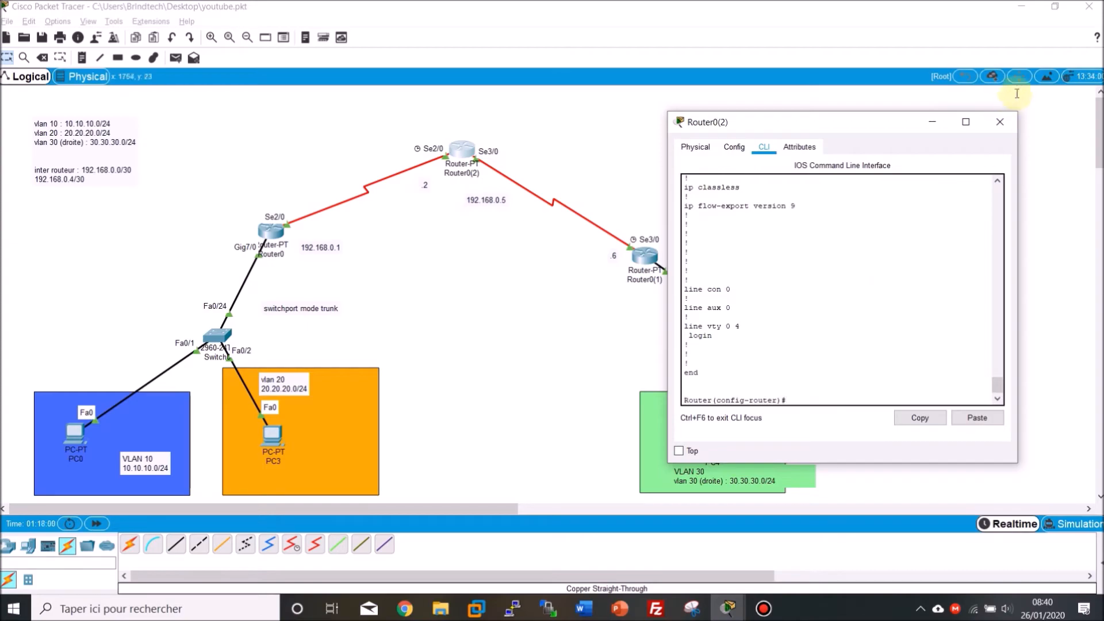
left_click(1000, 122)
Open the command line of Router0(1) and display its routing table with do show ip route
left_click(645, 256)
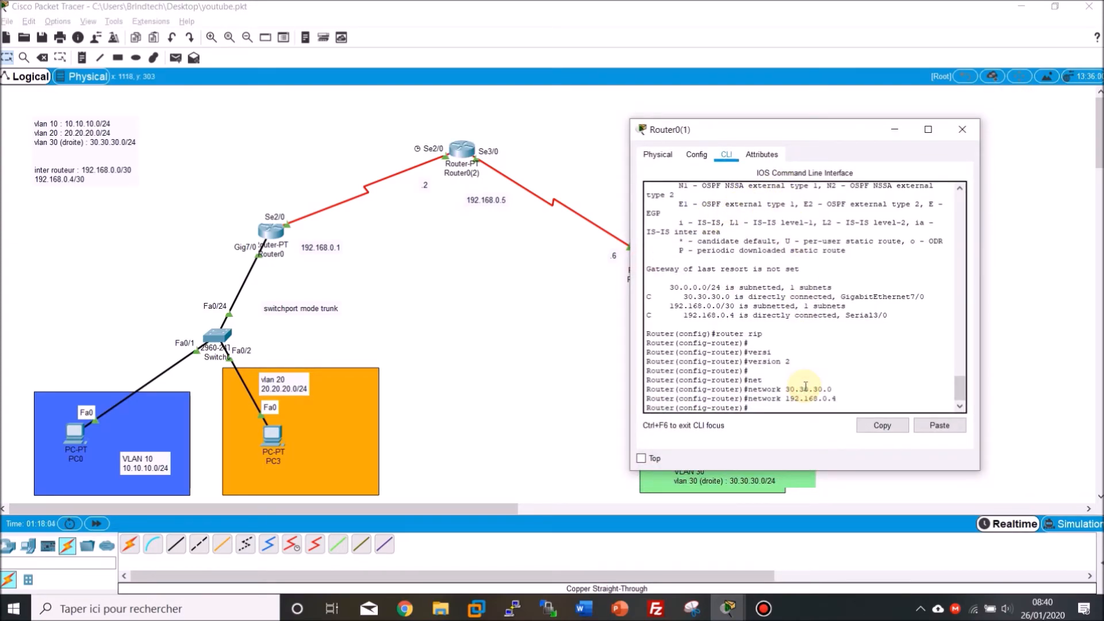
key("Return")
key("Return")
key("Return")
key("Return")
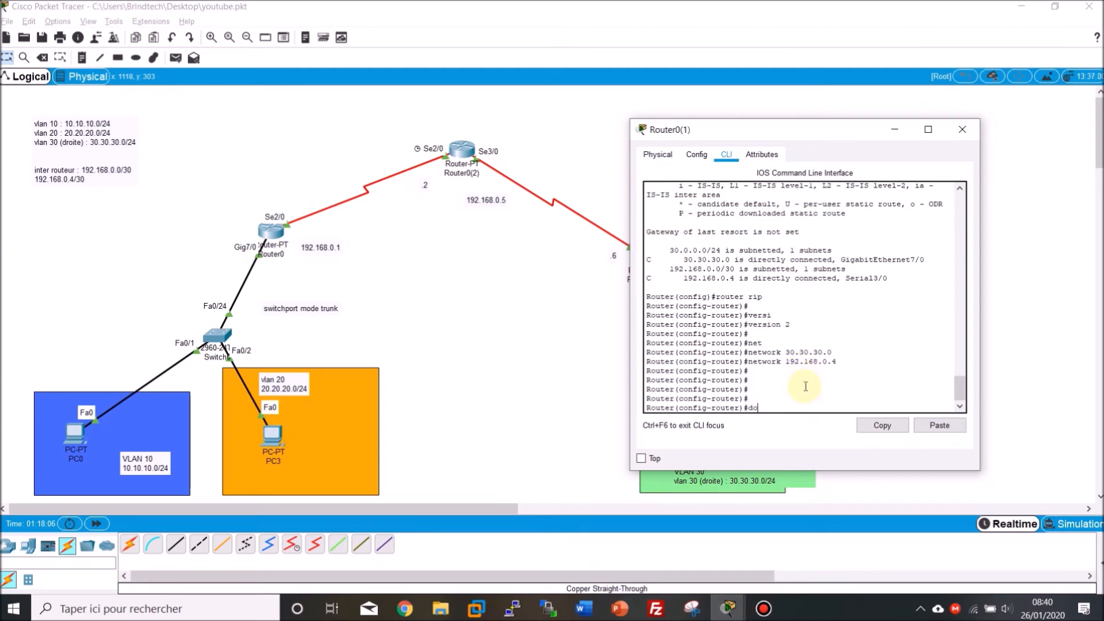
type("do show ip route")
key("Return")
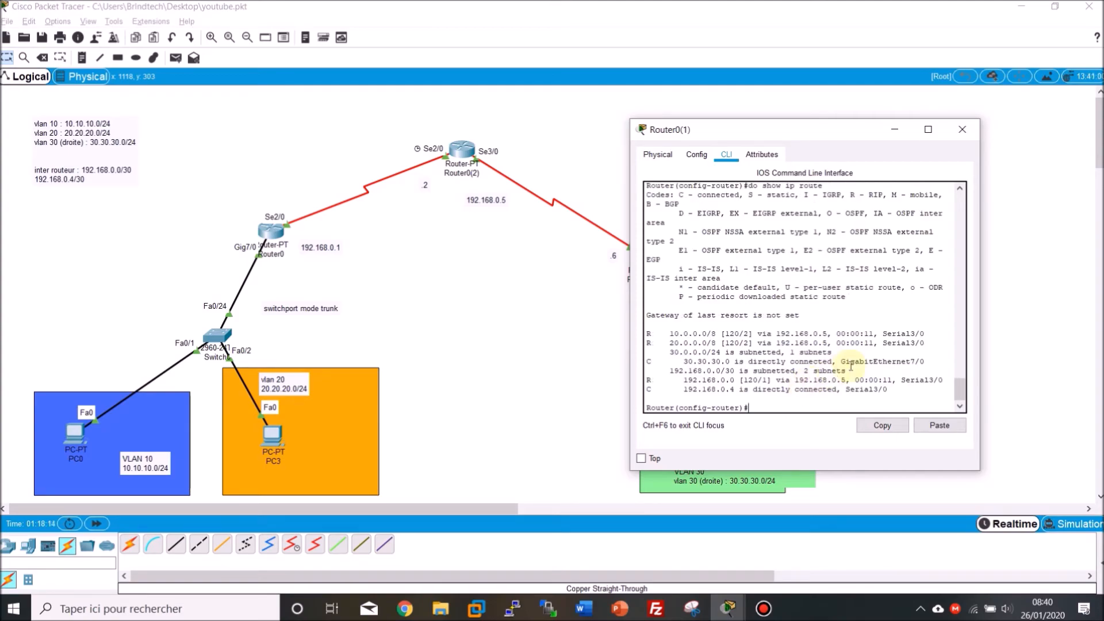
Highlight the RIP routes to 10.0.0.0, 20.0.0.0 and 192.168.0.0 in turn and close the Router0(1) window
left_click_drag(933, 333, 643, 337)
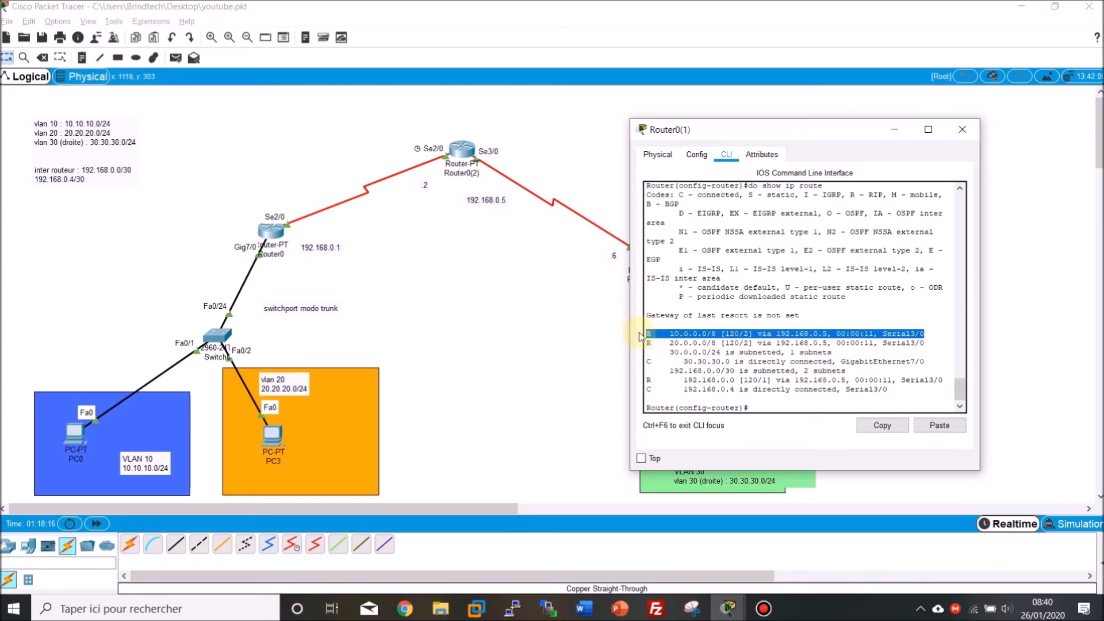
left_click(931, 346)
left_click_drag(931, 346, 637, 347)
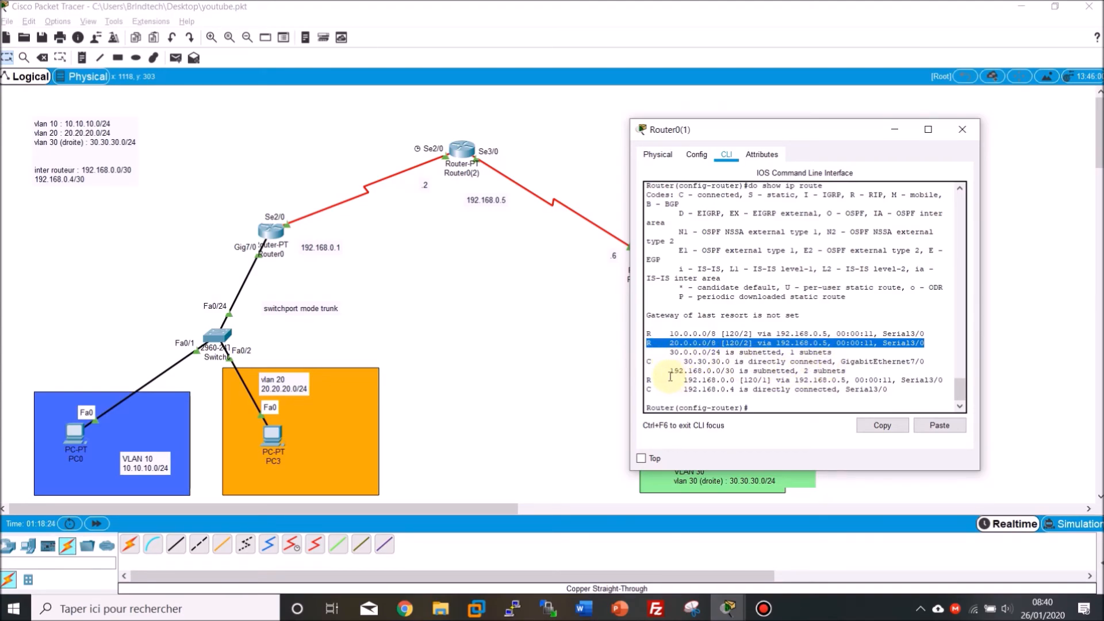
left_click_drag(683, 380, 950, 387)
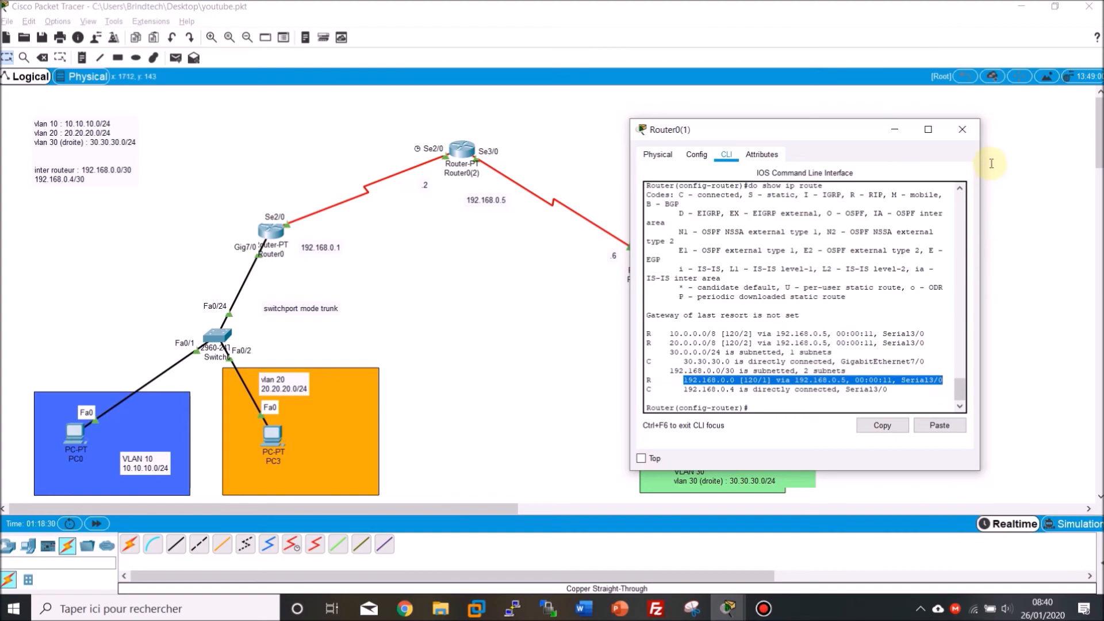
left_click(962, 128)
Ping the VLAN 30 address 30.30.30.1 from PC0's command prompt, stop it early and close the PC0 window
left_click(60, 470)
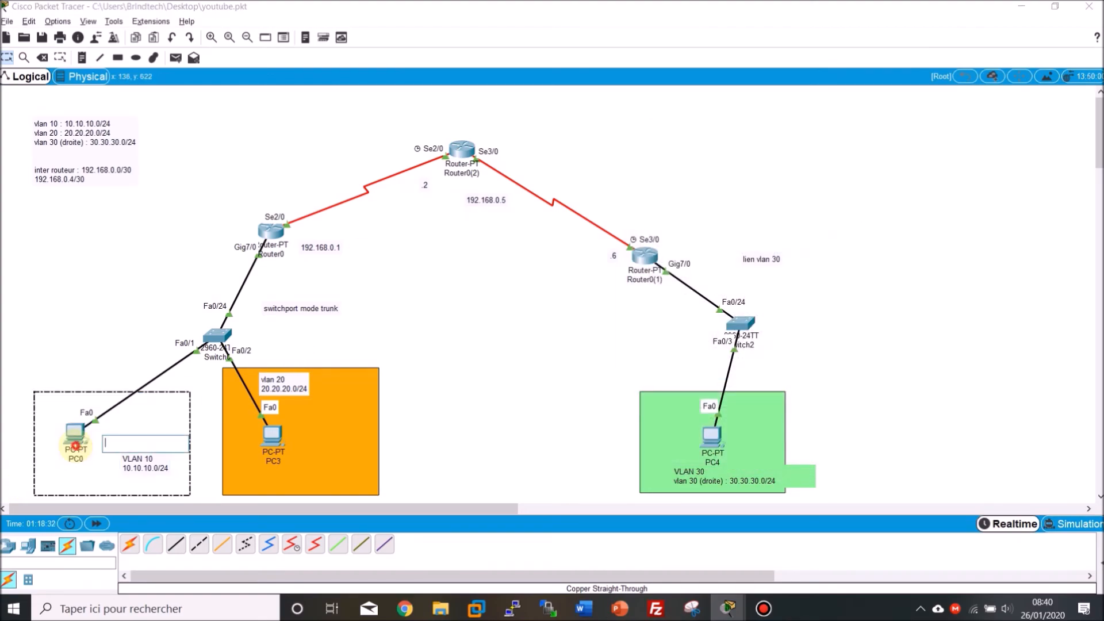
left_click(74, 432)
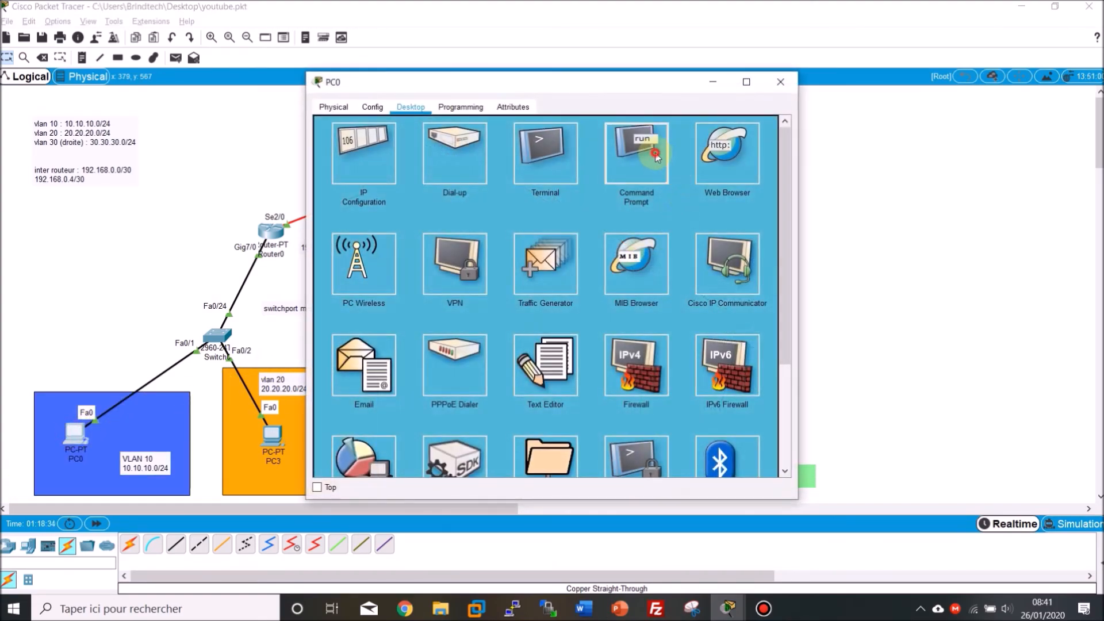
left_click(655, 153)
type("ping")
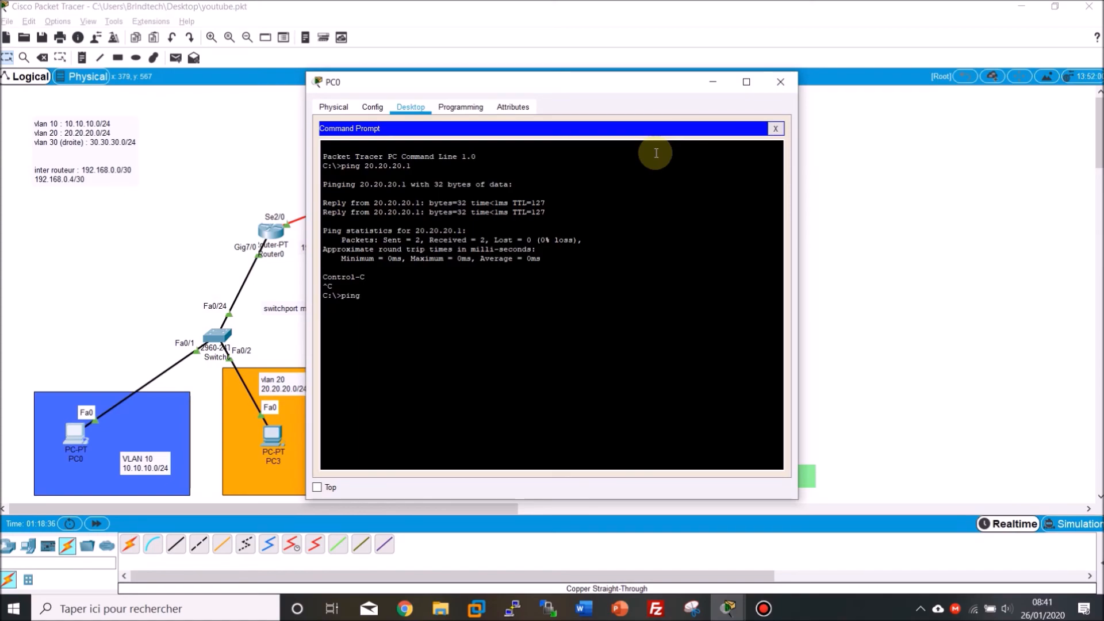
type(" 30.30.30.1")
key("Return")
key("ctrl+c")
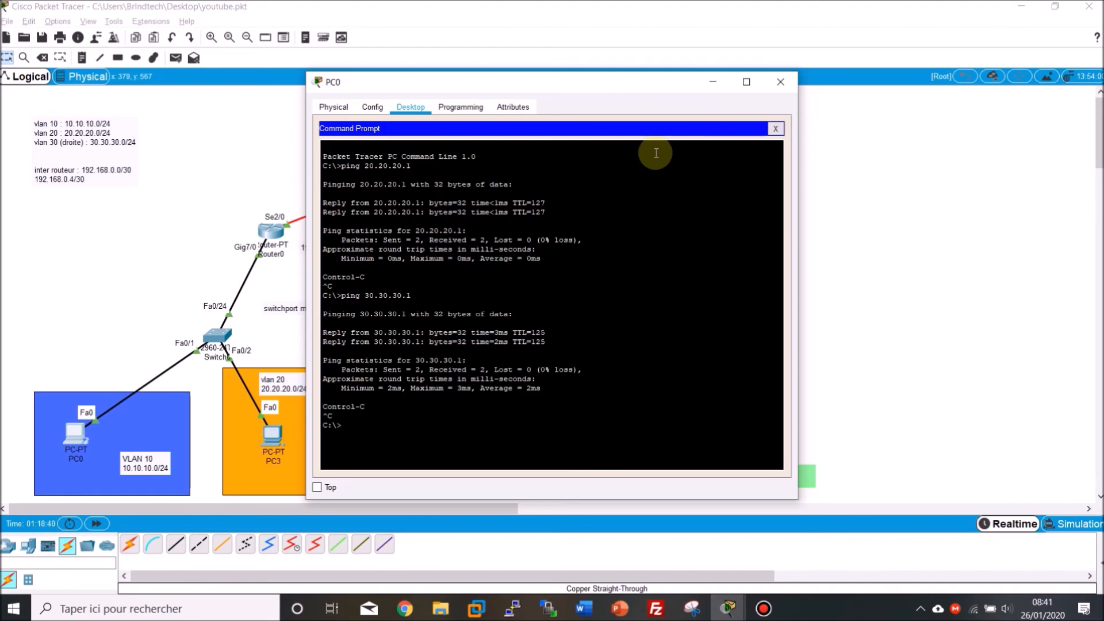
key("Escape")
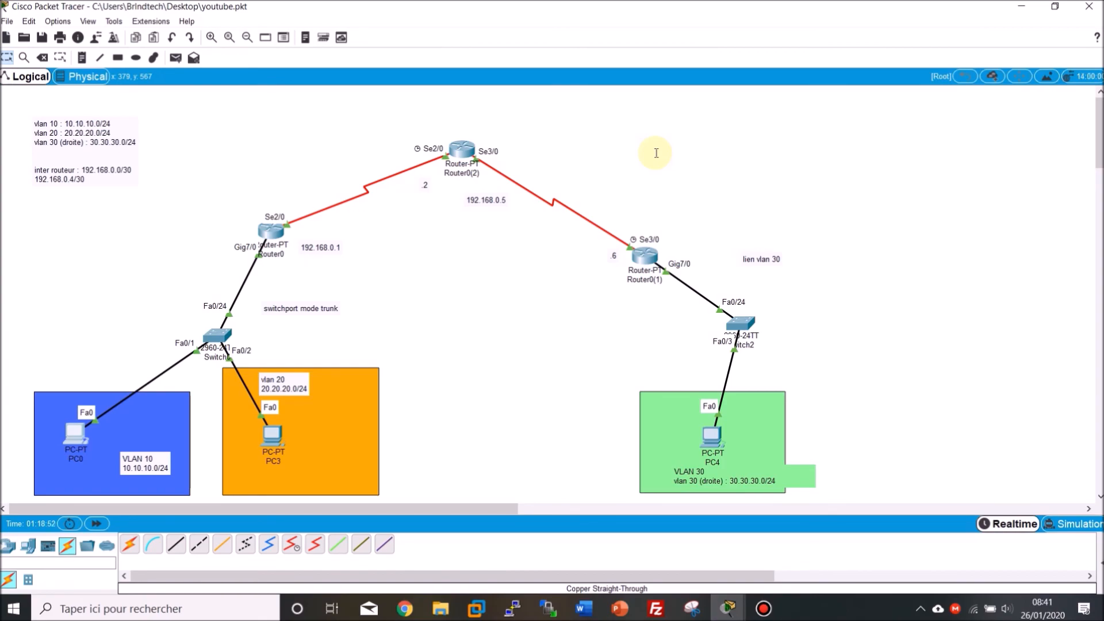
mouse_move(769, 614)
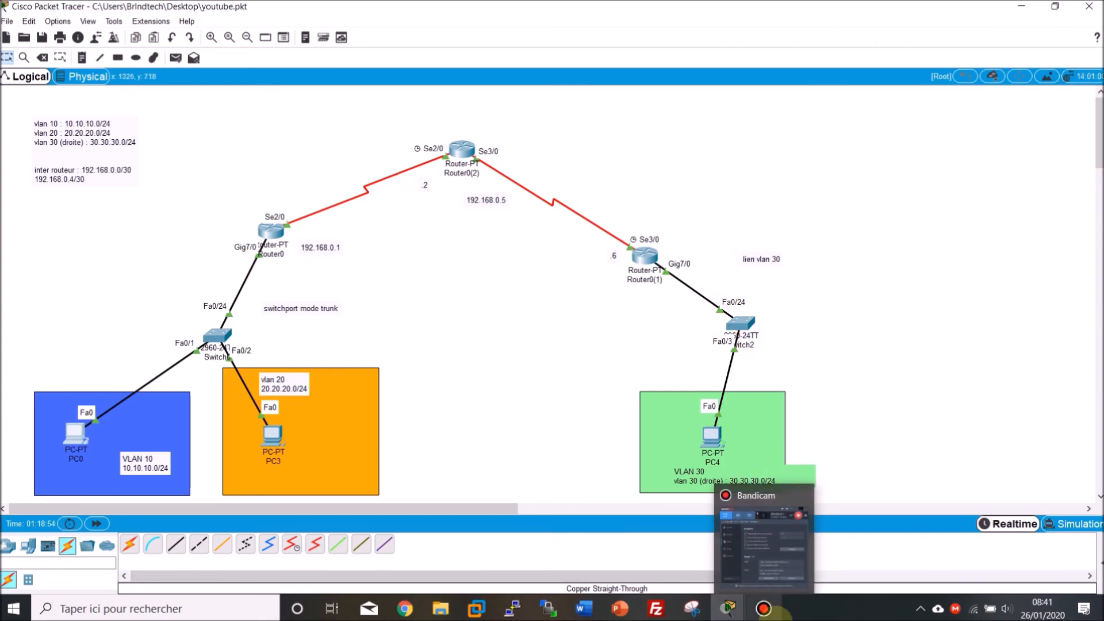